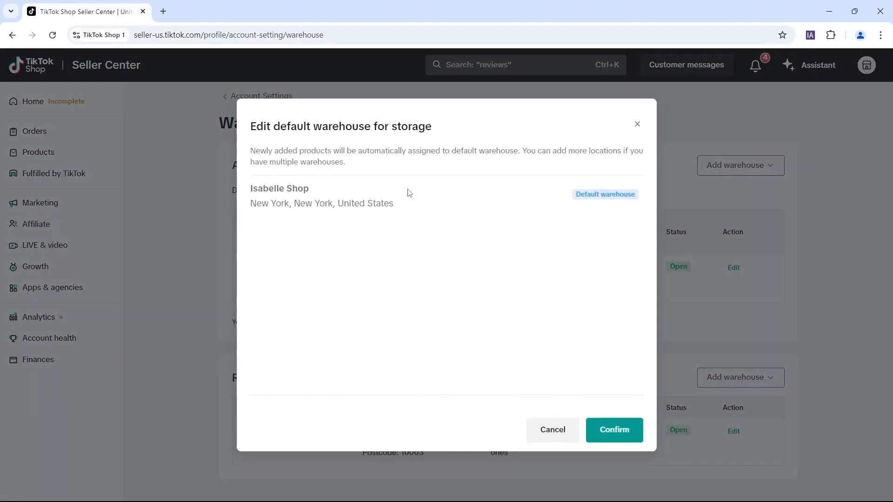
# Step: Close the default warehouse settings, examine the fields of the form for adding a United States return warehouse, and cancel it
pyautogui.click(638, 127)
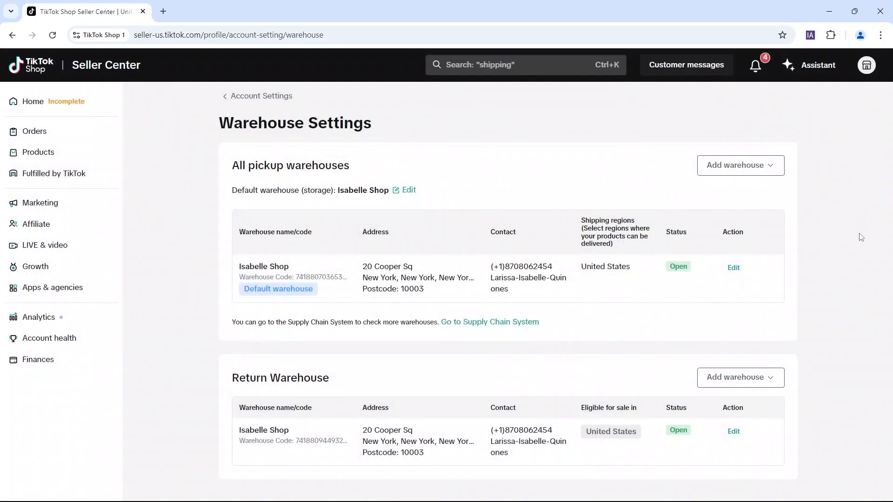
pyautogui.click(754, 382)
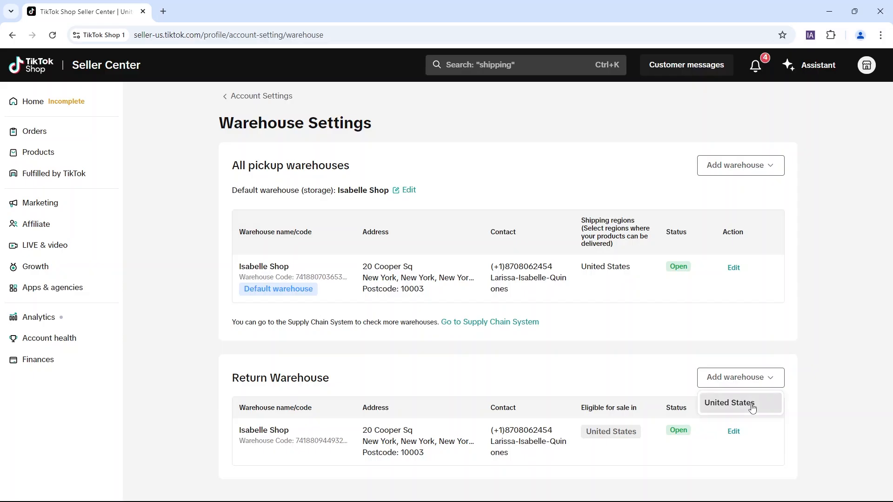
pyautogui.click(752, 407)
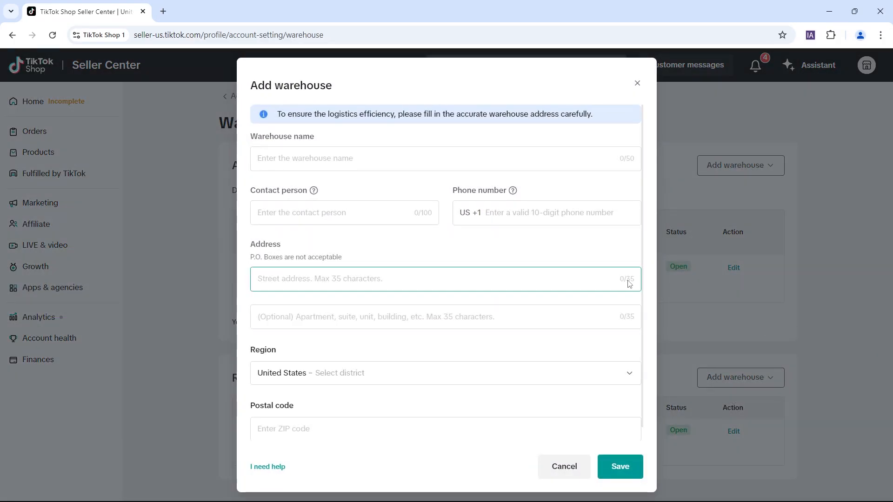
pyautogui.scroll(-1, 637, 253)
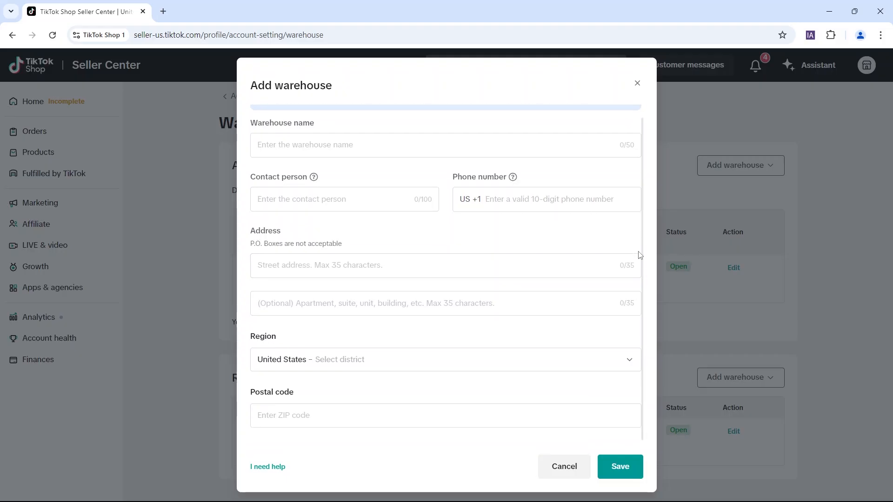
pyautogui.click(564, 466)
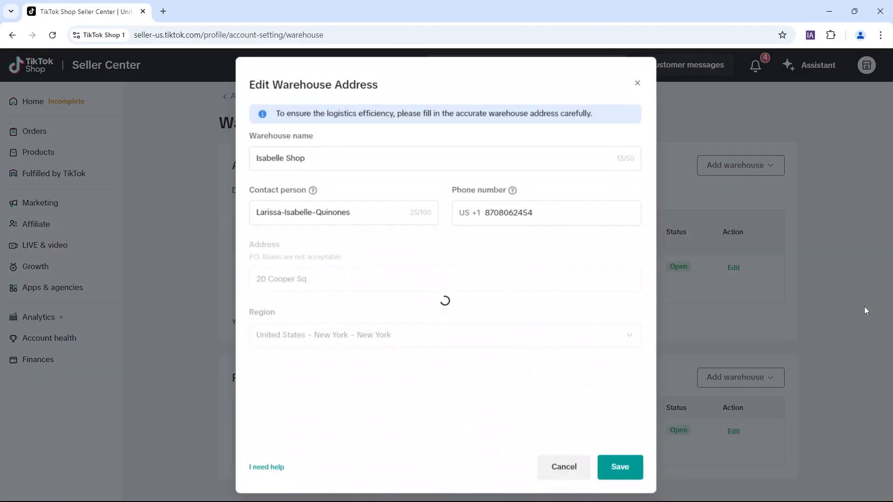
# Step: Examine the contact and address details in the warehouse edit forms, including the pickup warehouse, and close them without saving
pyautogui.scroll(-1, 623, 307)
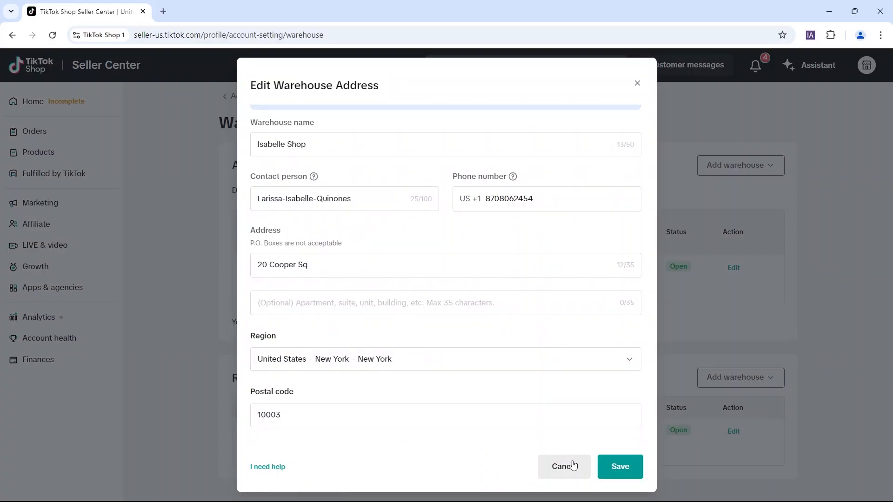
pyautogui.click(573, 465)
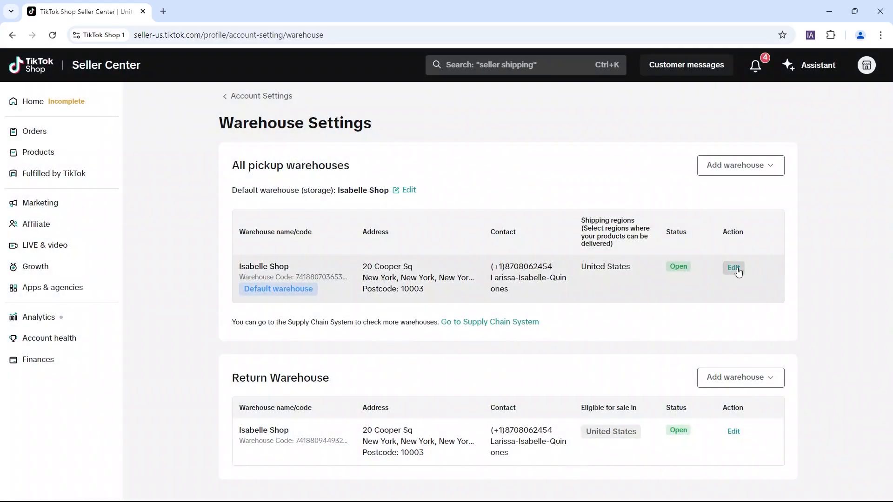
pyautogui.click(734, 268)
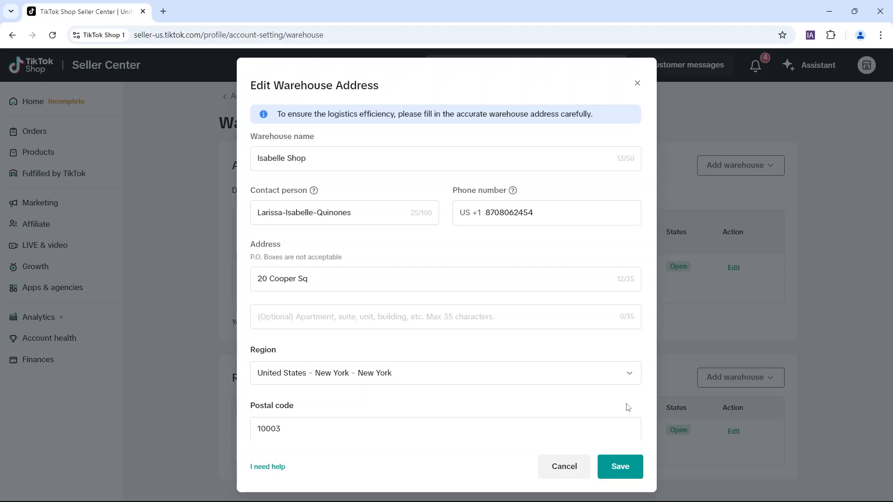
pyautogui.scroll(-2, 591, 397)
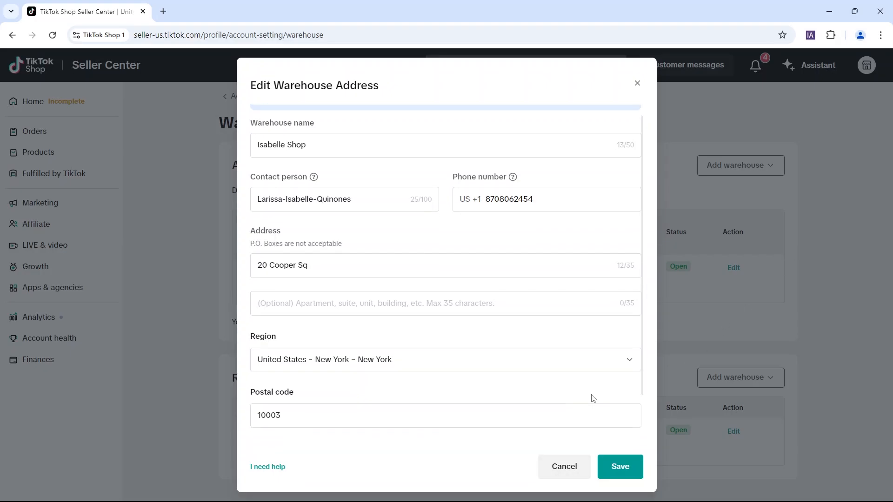
pyautogui.click(572, 471)
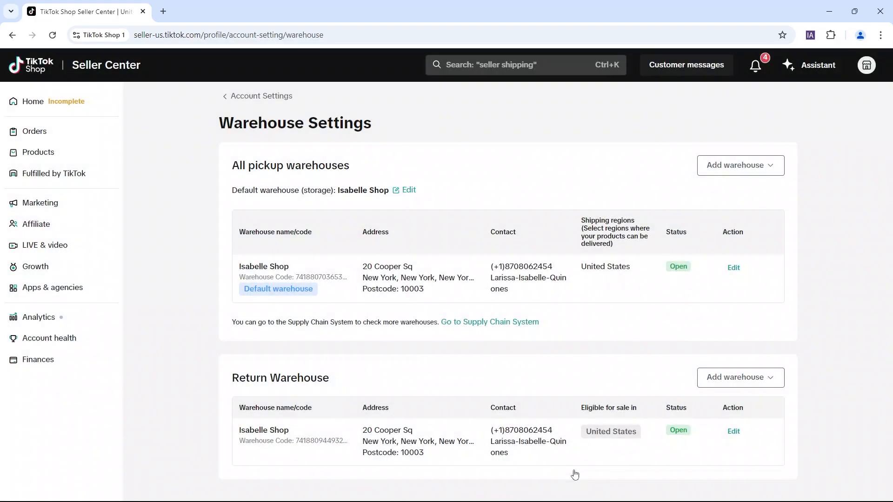
# Step: Start a new product listing and upload the three black T-shirts picture from the "tiktok shop - image" folder as its main image
pyautogui.click(55, 153)
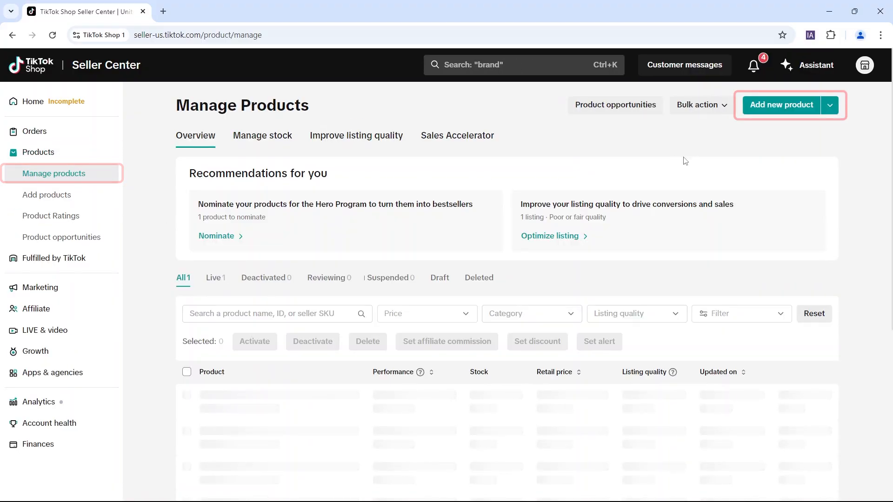
pyautogui.click(798, 108)
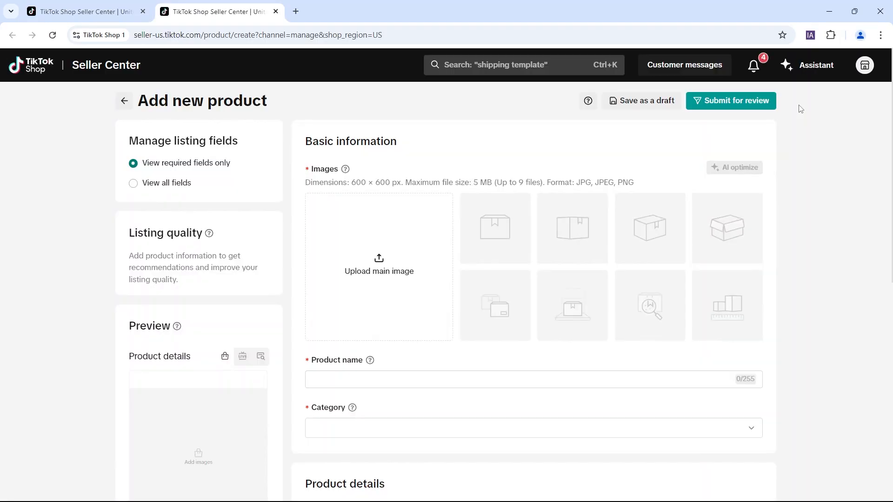
pyautogui.moveTo(377, 279)
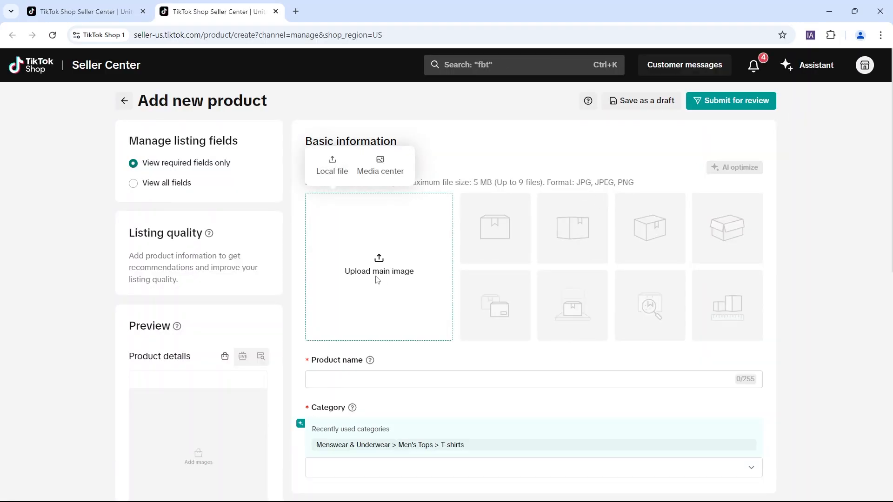
pyautogui.click(338, 169)
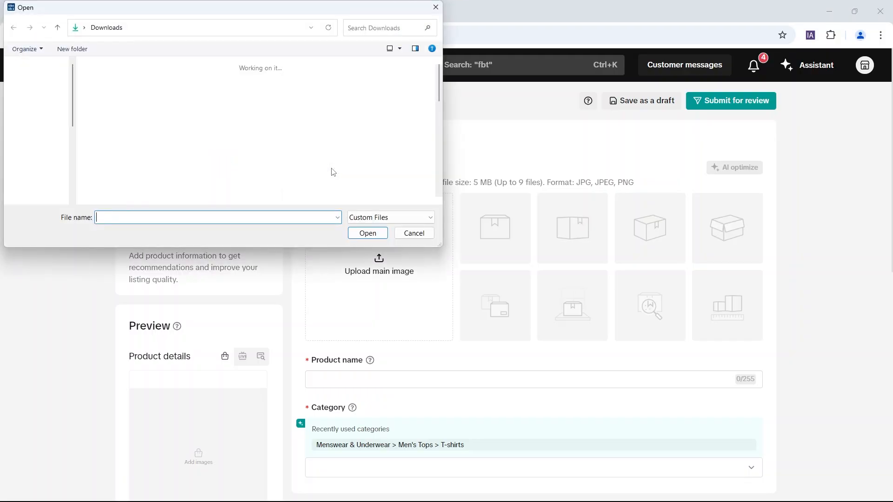
pyautogui.doubleClick(168, 134)
pyautogui.click(400, 49)
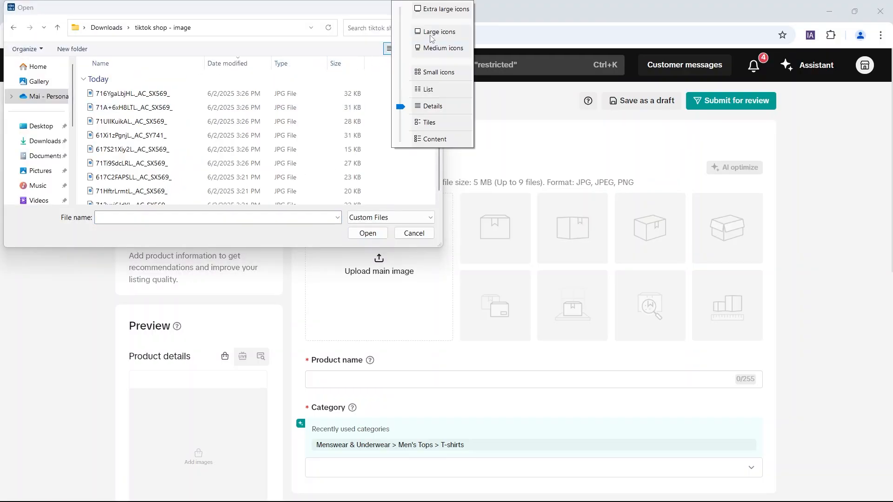
pyautogui.click(411, 48)
pyautogui.doubleClick(108, 162)
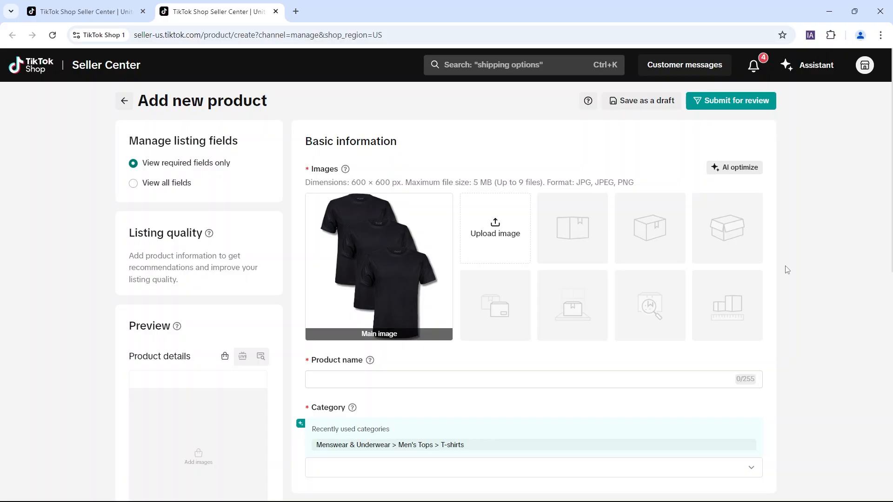
# Step: Upload the six single T-shirt pictures from 716YgaLbjHL._AC_SX569_ through 71Ti9SdcLRL._AC_SX569_ as additional product images
pyautogui.moveTo(514, 238)
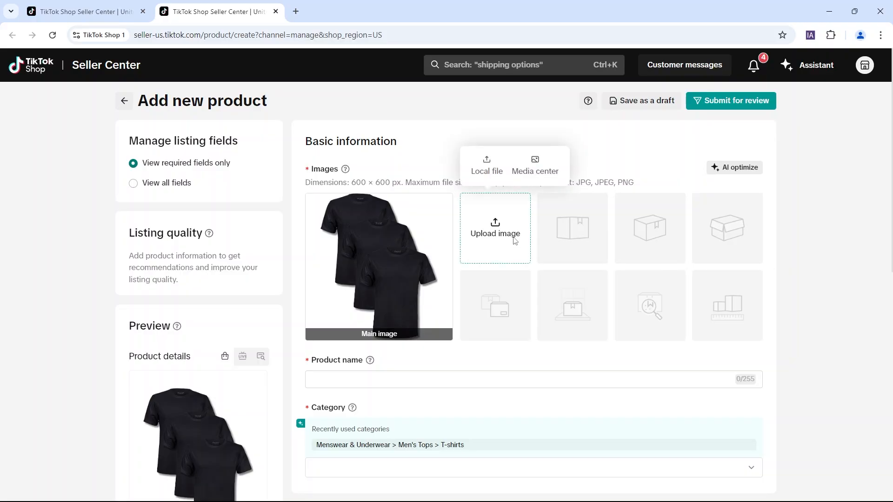
pyautogui.click(488, 166)
pyautogui.click(109, 104)
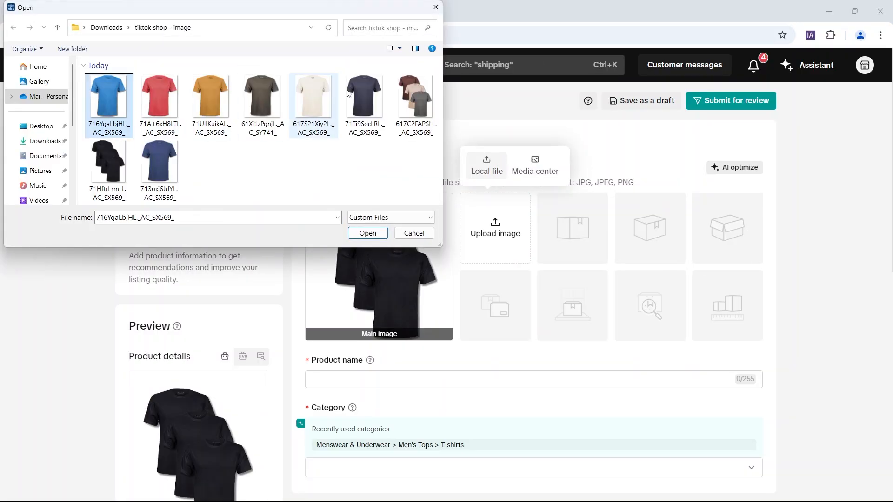
pyautogui.keyDown('shift'); pyautogui.click(364, 104); pyautogui.keyUp('shift')
pyautogui.click(374, 235)
# Step: Fill the last two image slots with the blue T-shirt 713uxj6JdYL._AC_SX569_ and the multi-shirt picture 617C2FAPSLL._AC_SX569_
pyautogui.moveTo(654, 292)
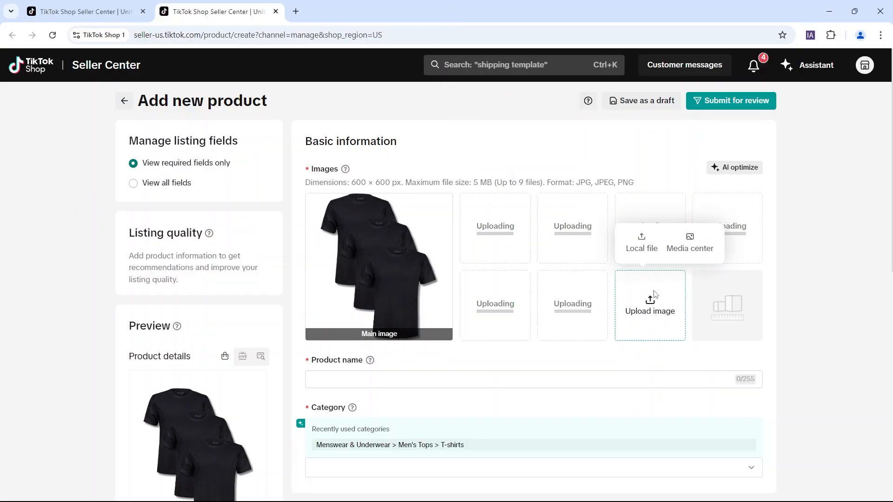
pyautogui.click(642, 240)
pyautogui.click(176, 149)
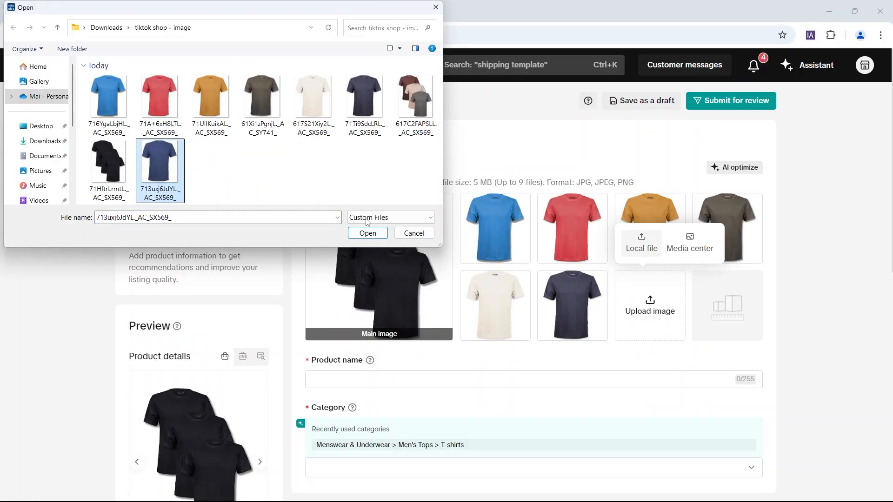
pyautogui.click(367, 233)
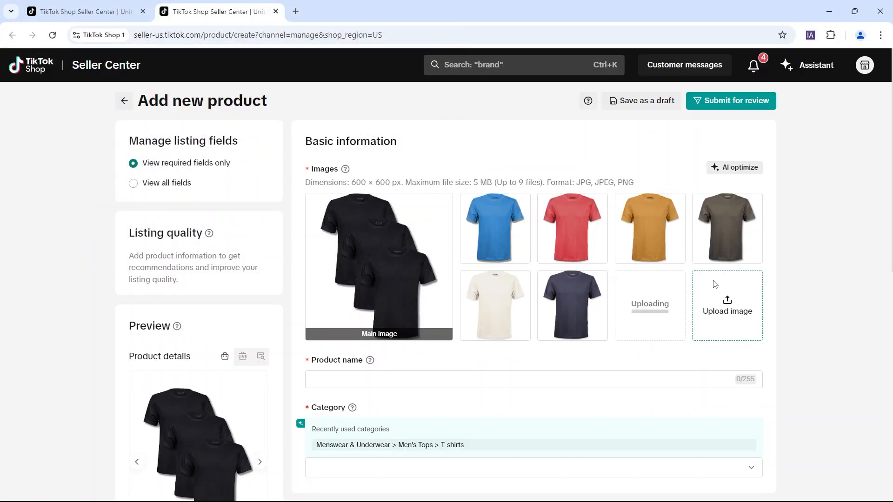
pyautogui.moveTo(715, 284)
pyautogui.click(719, 241)
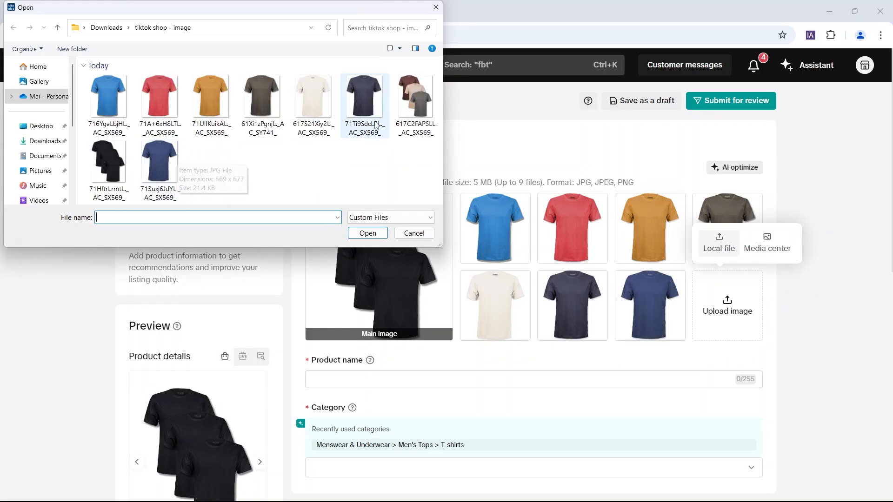
pyautogui.click(415, 97)
pyautogui.click(367, 233)
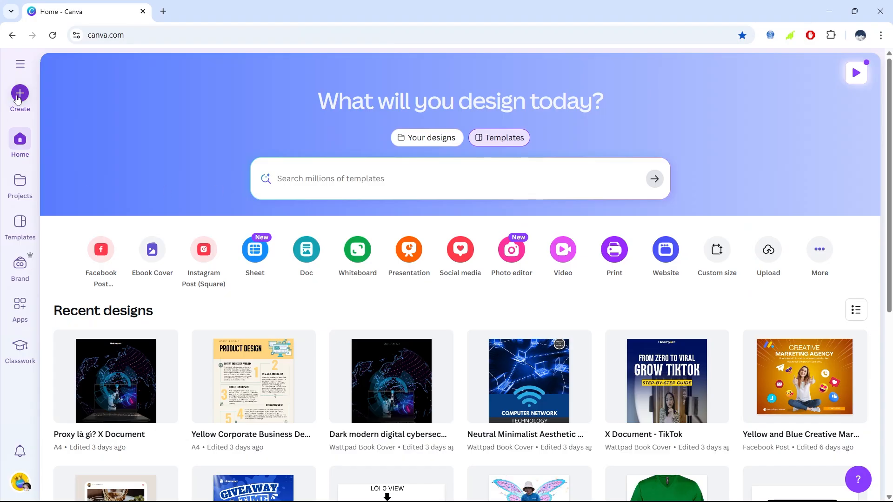
# Step: In Canva, create a new custom-size design of 1000 × 1000 px
pyautogui.click(19, 95)
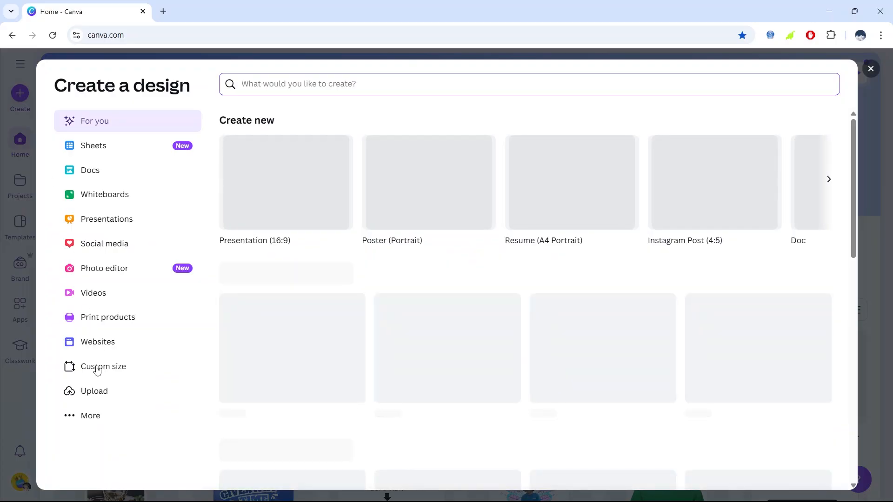
pyautogui.click(119, 365)
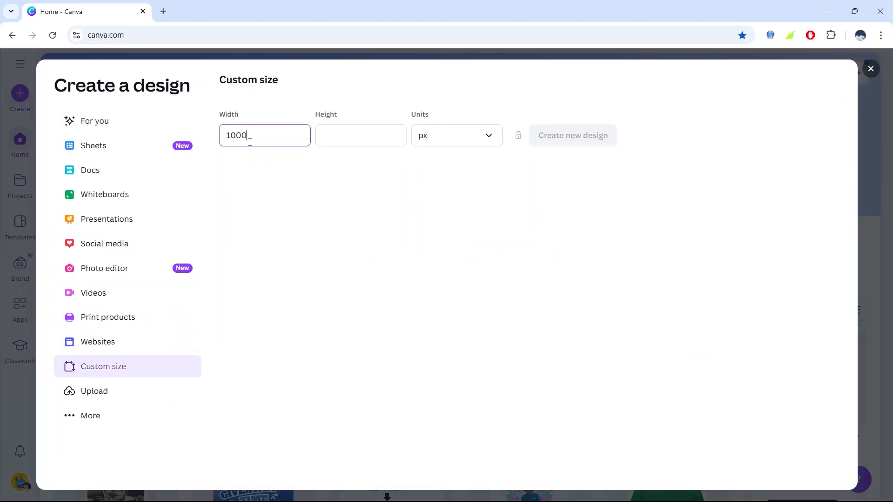
pyautogui.click(354, 137)
pyautogui.write('1000')
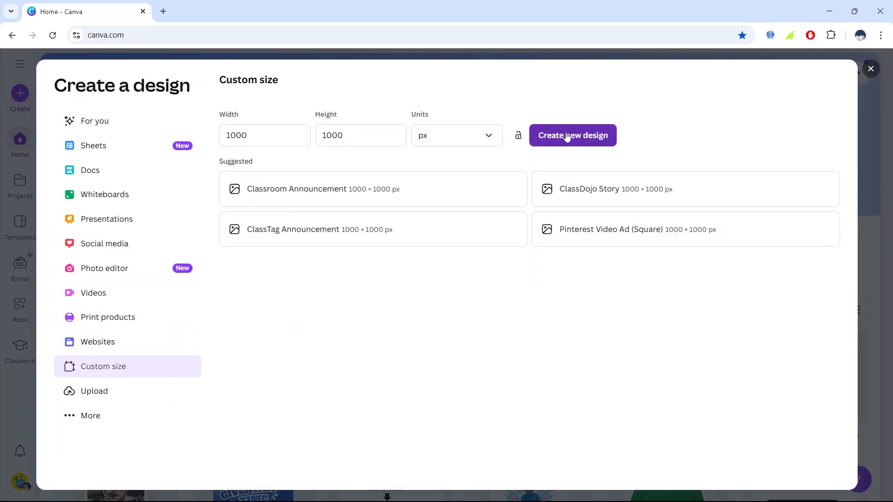
pyautogui.click(567, 135)
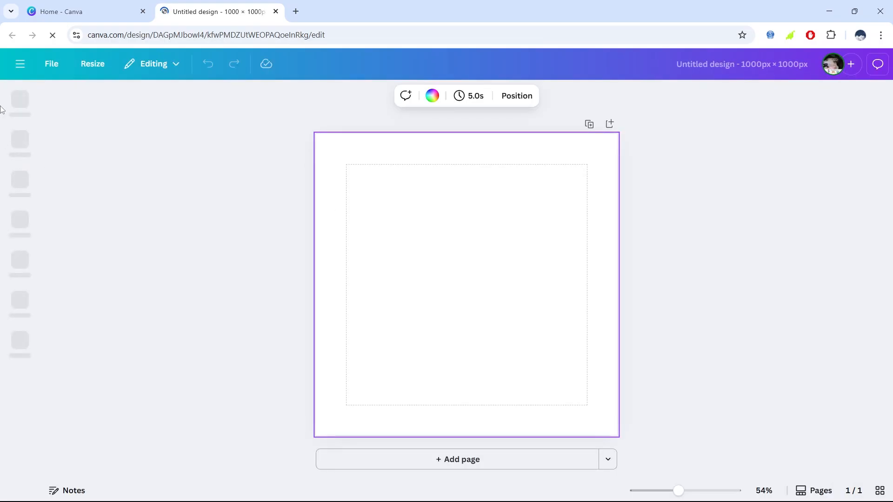
# Step: Show the uploaded images for the blank design and start uploading files from the computer
pyautogui.click(20, 69)
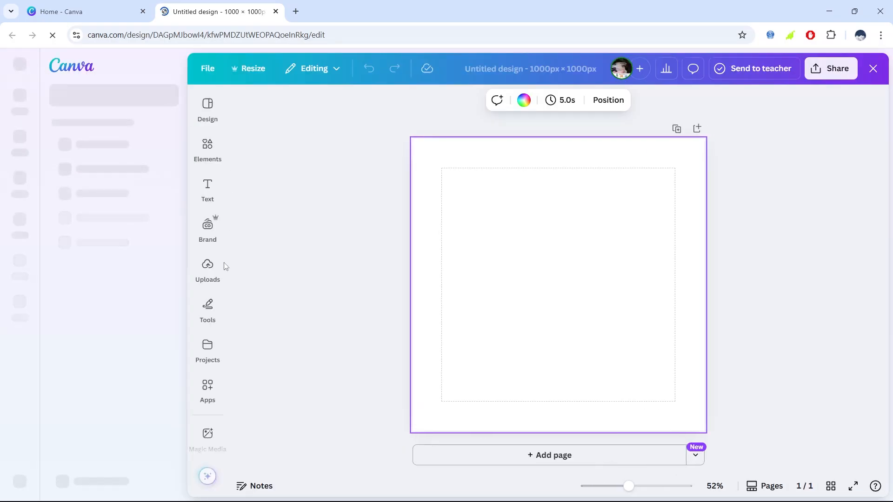
pyautogui.click(209, 270)
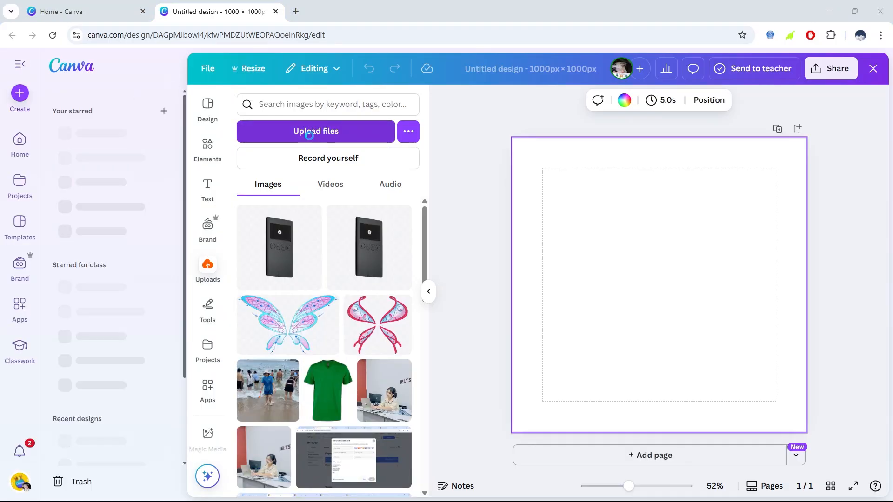
pyautogui.click(314, 132)
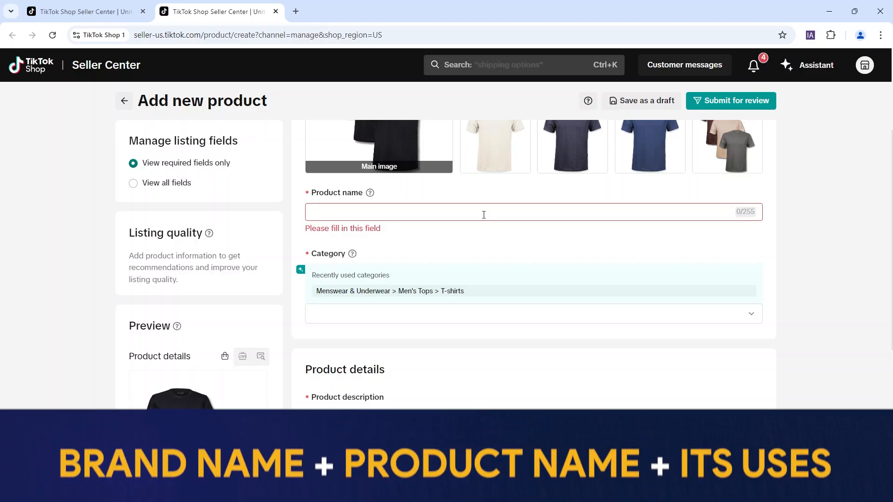
# Step: In TikTok Shop Seller Center, name the product "Men's Casual Cotton T-Shirt – Comfortable, Breathable, Perfect for Everyday Wear"
pyautogui.write("Men's Casual Cotton T-Shirt – Comfortable, Breathable, Perfect for Everyday Wear")
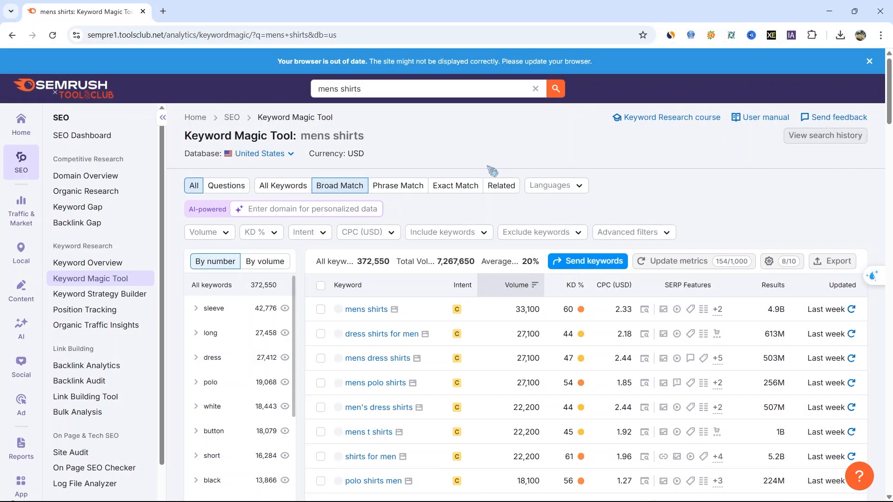
# Step: Select the keywords "polo shirts men", "mens flannel shirt", "shirt for men" and "mens polo shirts for" in the Semrush results for mens shirts
pyautogui.scroll(-5, 492, 171)
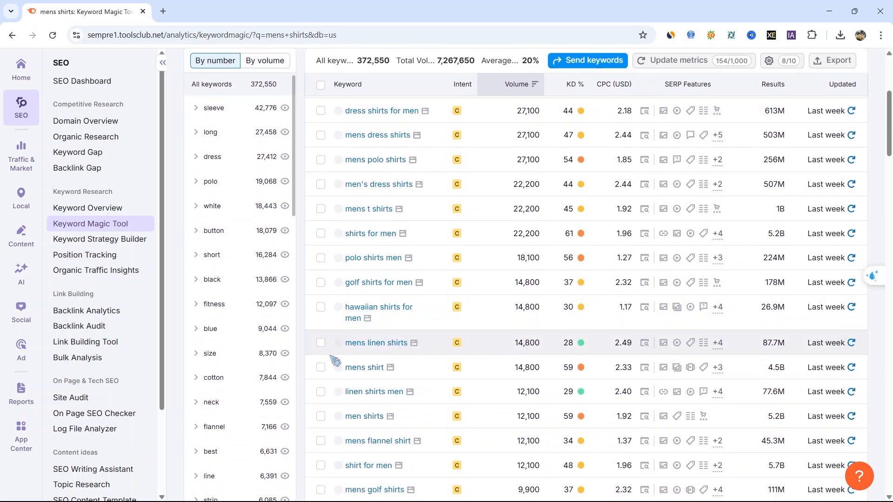
pyautogui.click(320, 259)
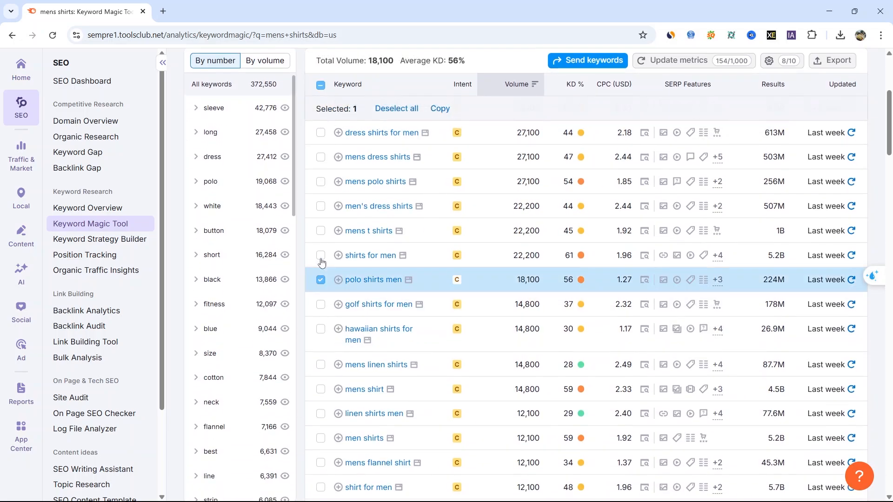
pyautogui.scroll(-1, 334, 326)
pyautogui.scroll(-1, 334, 326)
pyautogui.click(320, 354)
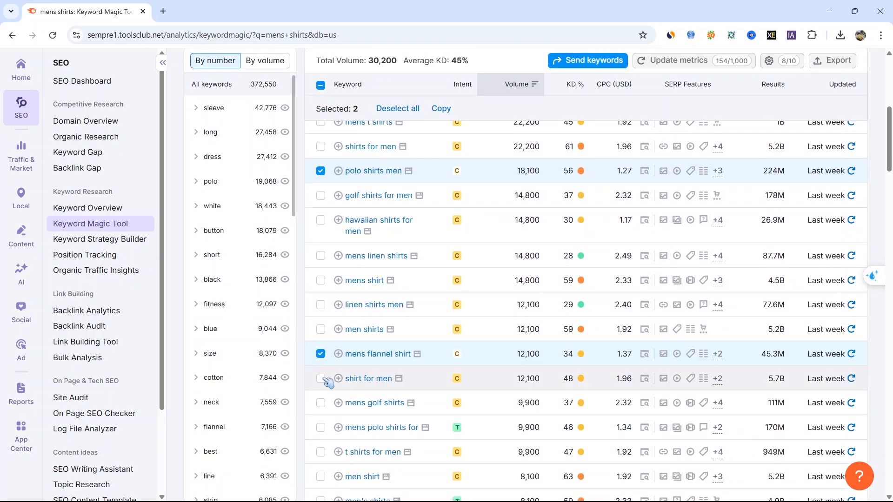
pyautogui.click(322, 379)
pyautogui.scroll(-1, 321, 377)
pyautogui.click(320, 371)
# Step: Add the keywords "funny t shirts for men" and "long sleeve polo shirts for men" to the selection
pyautogui.scroll(-2, 321, 372)
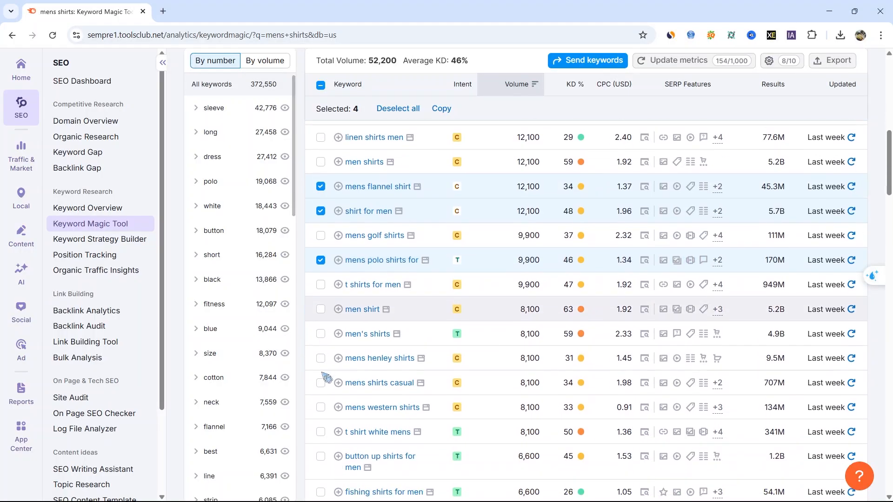
pyautogui.scroll(-2, 324, 366)
pyautogui.click(321, 405)
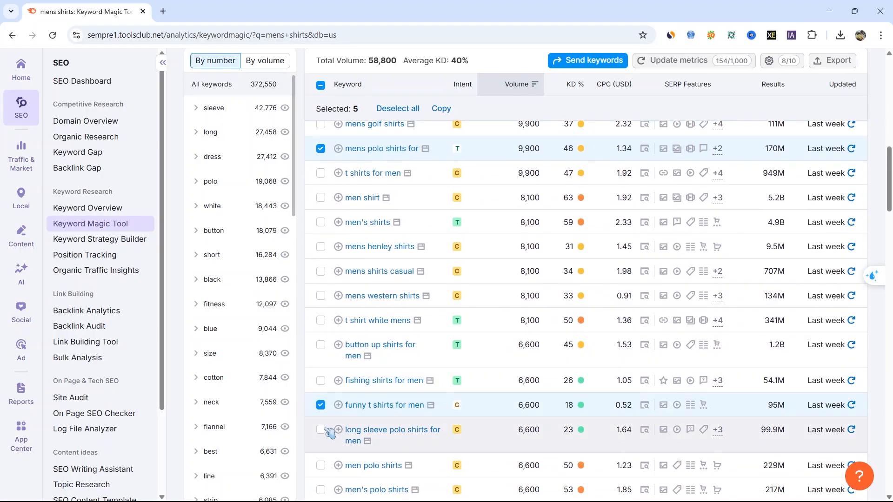
pyautogui.click(321, 430)
# Step: Paste the selected keywords with their metrics into a Notepad note and put the note out of the way
pyautogui.scroll(5, 455, 279)
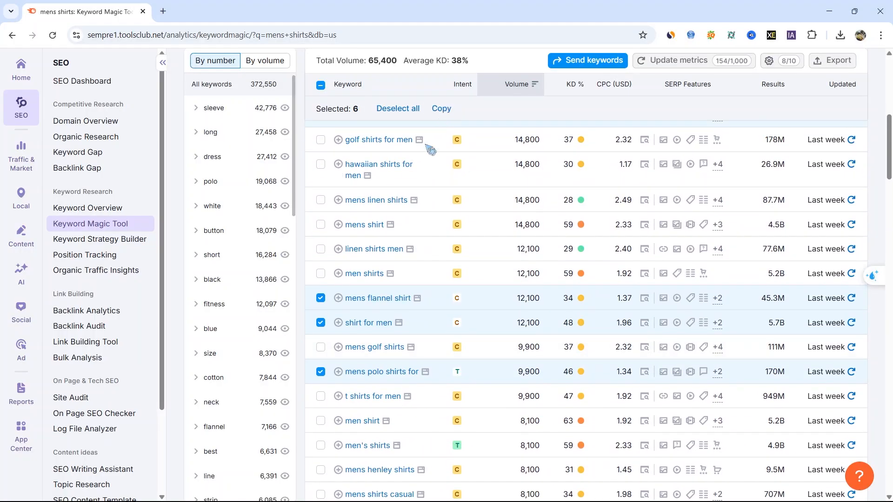
pyautogui.hotkey('alt', 'Tab')
pyautogui.hotkey('ctrl', 'v')
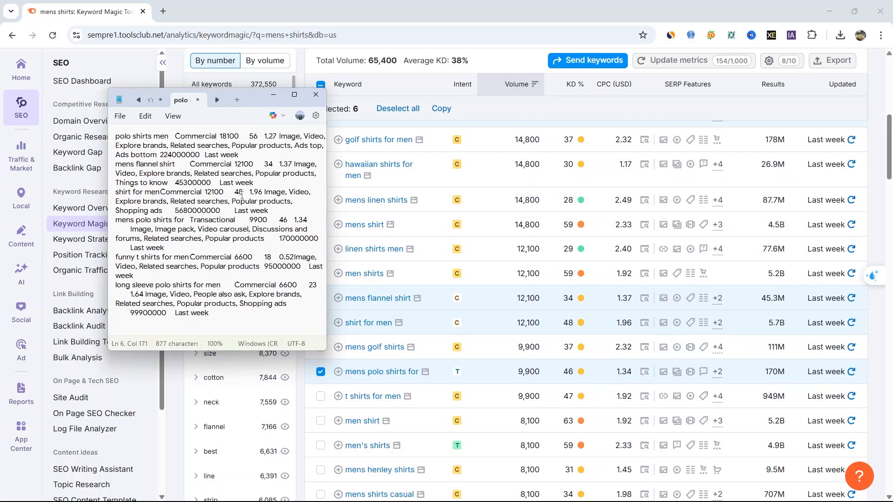
pyautogui.click(274, 94)
# Step: In TikTok Shop Seller Center, view the available category and brand choices for the new product without changing them
pyautogui.scroll(-5, 461, 279)
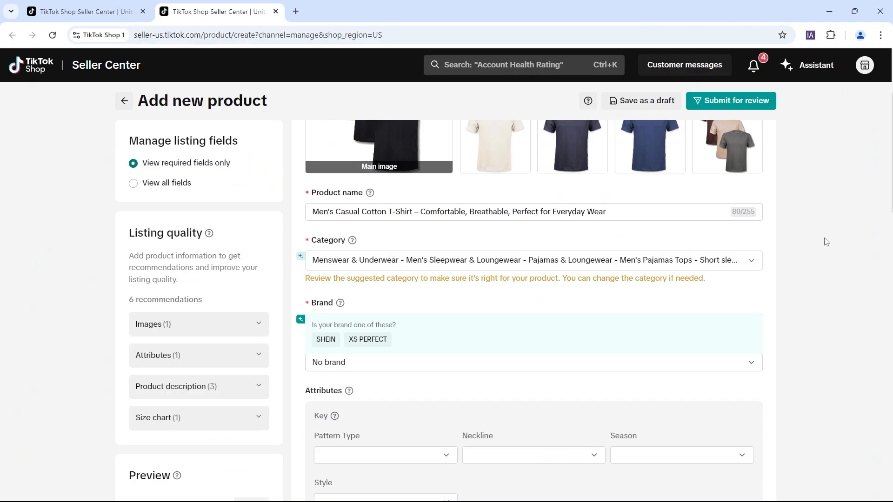
pyautogui.click(752, 263)
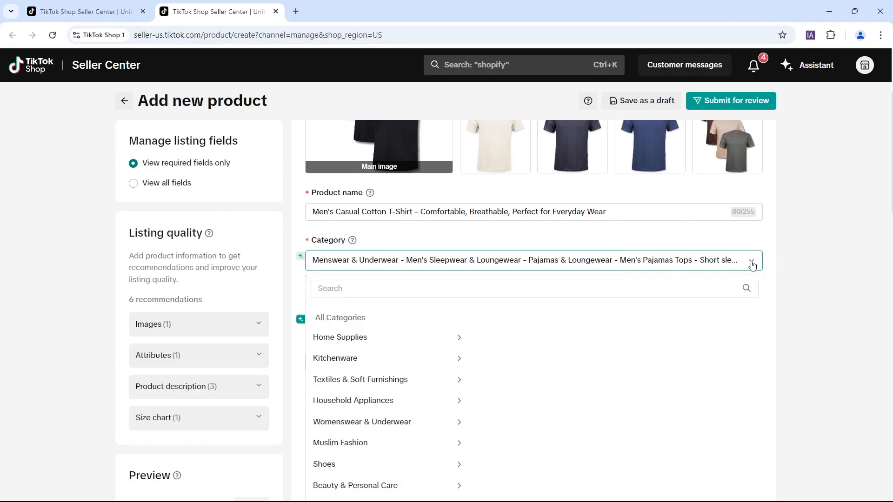
pyautogui.click(835, 228)
pyautogui.scroll(-1, 834, 229)
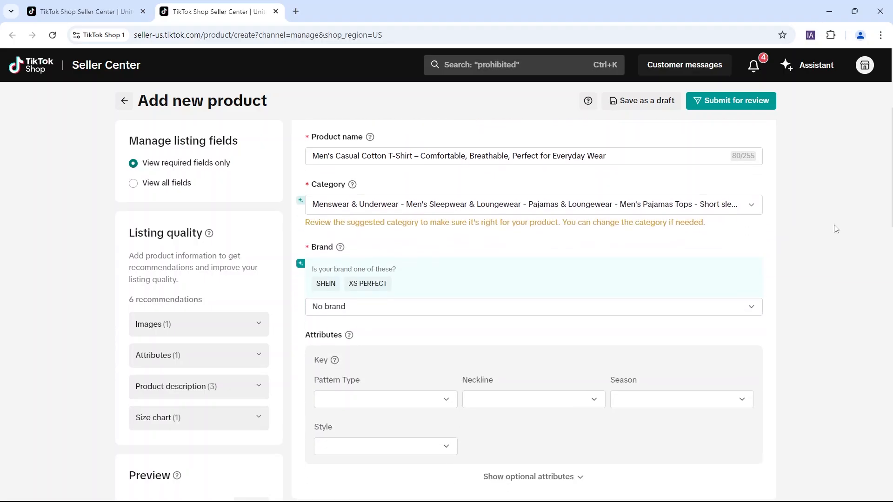
pyautogui.click(740, 311)
pyautogui.click(683, 258)
# Step: Set the product's key attributes Pattern Type to Plain and Neckline to Collared Neck
pyautogui.scroll(-2, 848, 245)
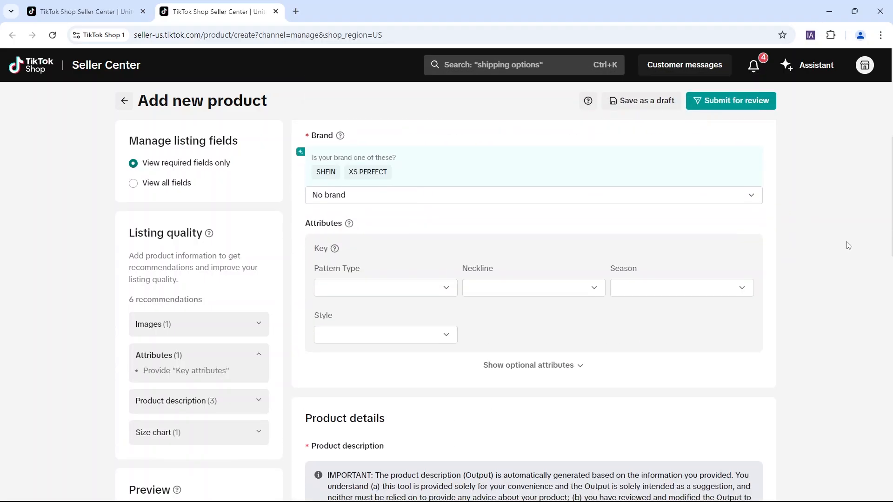
pyautogui.click(444, 288)
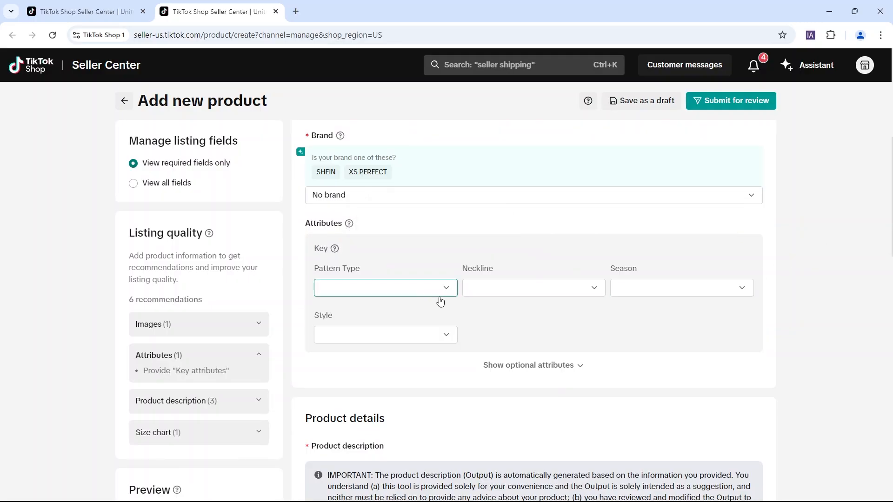
pyautogui.click(403, 395)
pyautogui.click(565, 289)
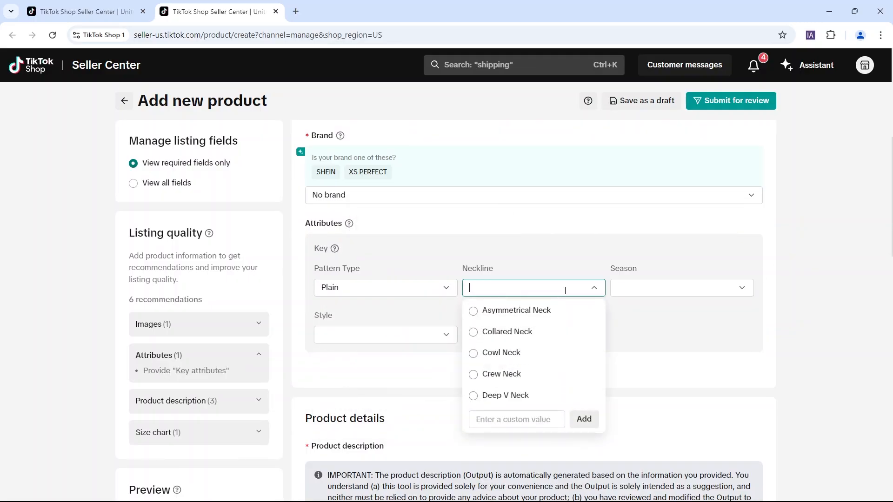
pyautogui.click(574, 331)
# Step: Set the Season attribute to All Seasons and choose Basic and Casual as the Style
pyautogui.click(735, 290)
pyautogui.click(663, 394)
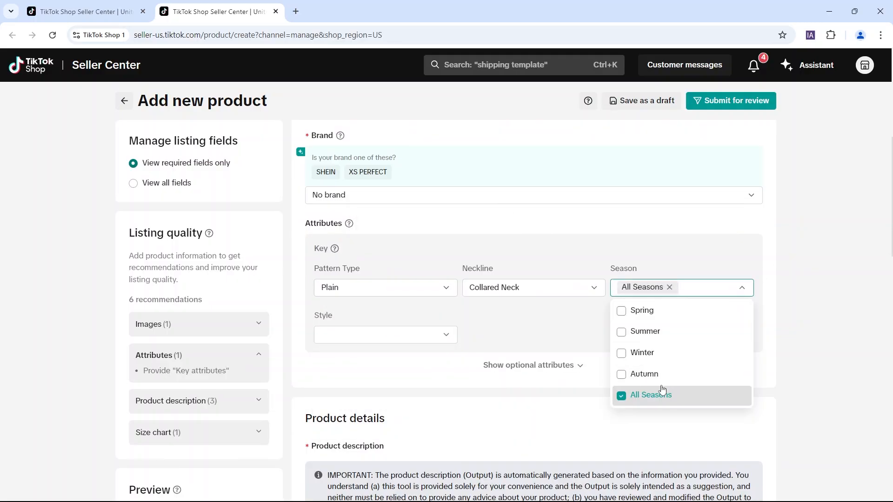
pyautogui.click(446, 336)
pyautogui.click(328, 358)
pyautogui.click(339, 379)
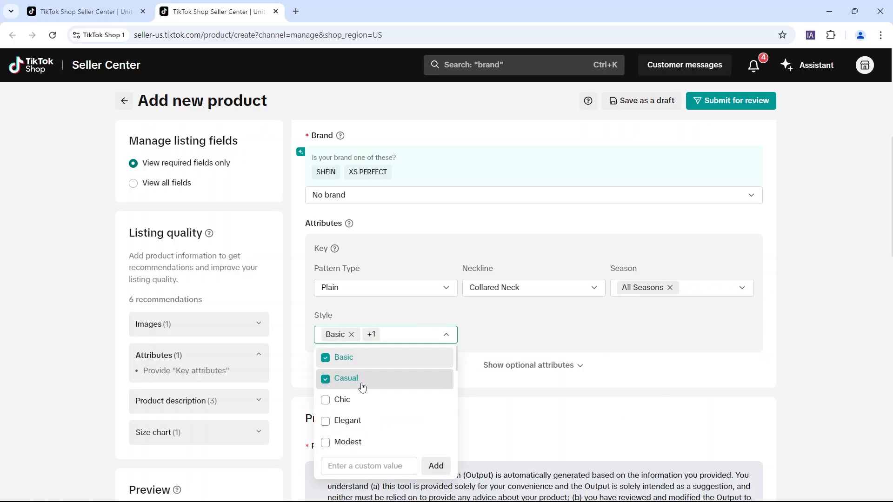
# Step: Show the optional attributes and set Sleeve Length to Short Sleeve and Fit to Oversize
pyautogui.click(542, 366)
pyautogui.scroll(-3, 850, 238)
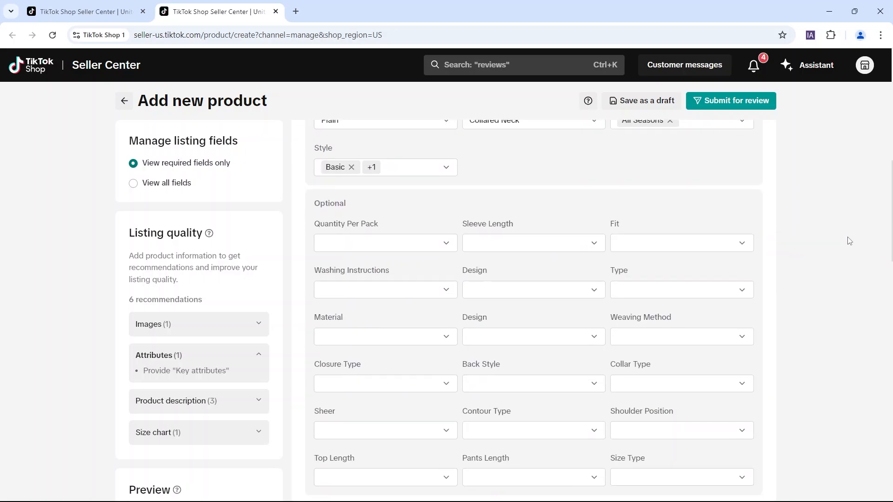
pyautogui.scroll(-1, 849, 241)
pyautogui.click(582, 189)
pyautogui.click(502, 210)
pyautogui.click(686, 187)
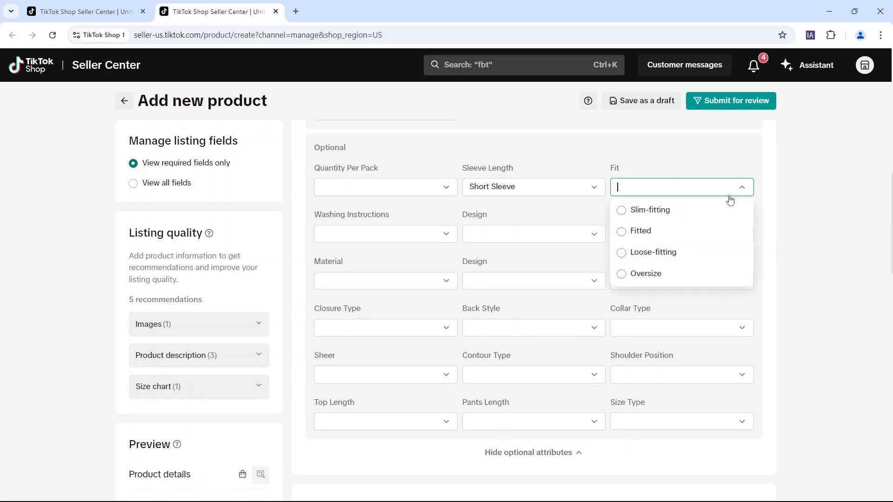
pyautogui.click(692, 273)
# Step: Look at the Quantity Per Pack choices and set Washing Instructions to Machine Washable
pyautogui.click(444, 190)
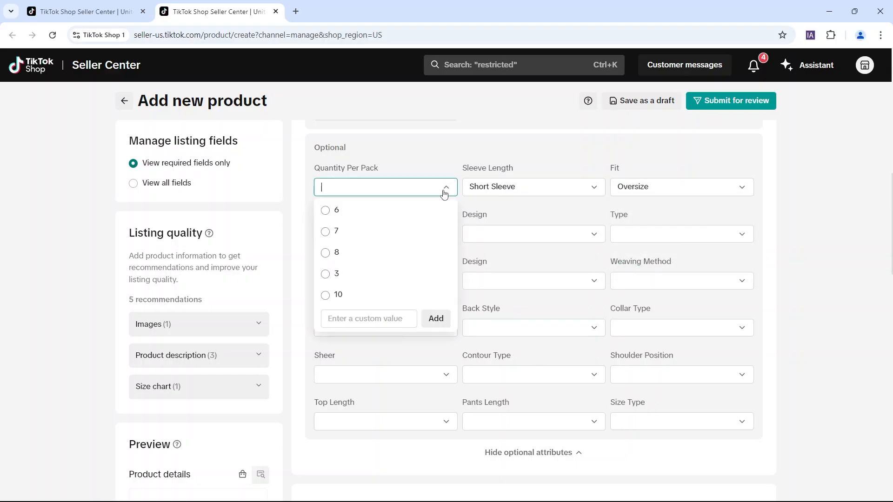
pyautogui.click(445, 238)
pyautogui.click(367, 342)
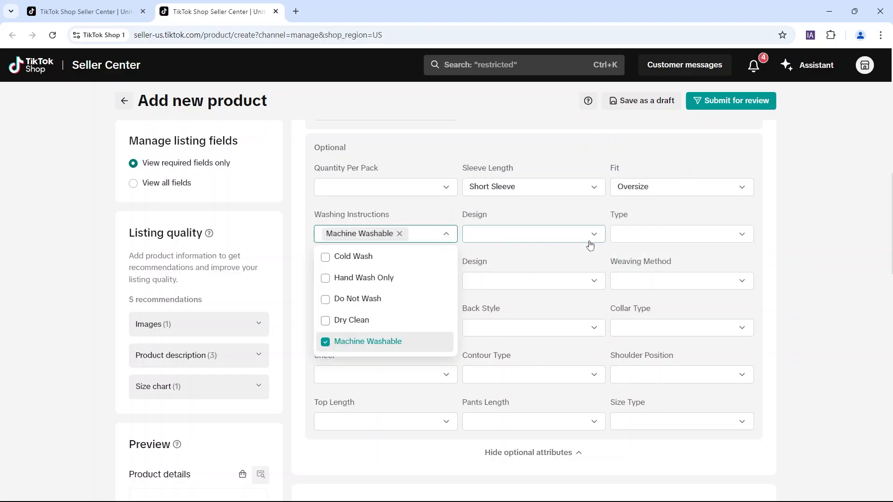
# Step: Examine the choices offered for the optional Design, Type, Material, Weaving Method and Closure Type attributes
pyautogui.click(591, 239)
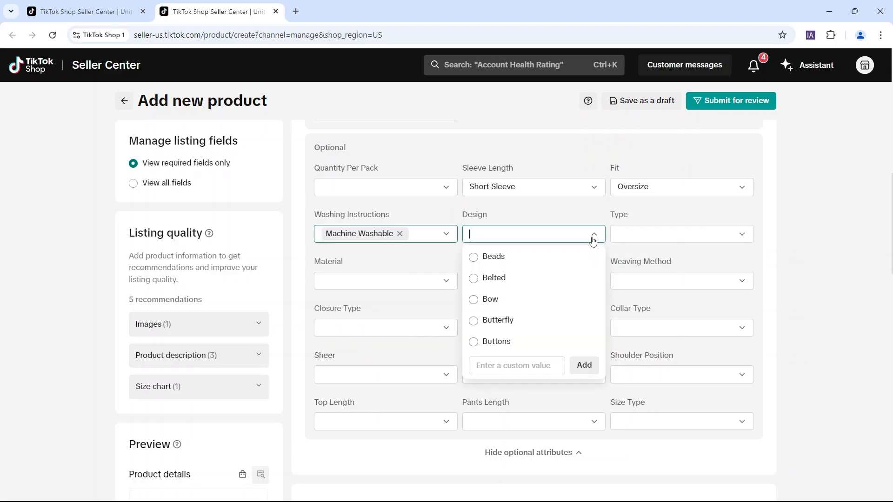
pyautogui.click(727, 233)
pyautogui.click(447, 283)
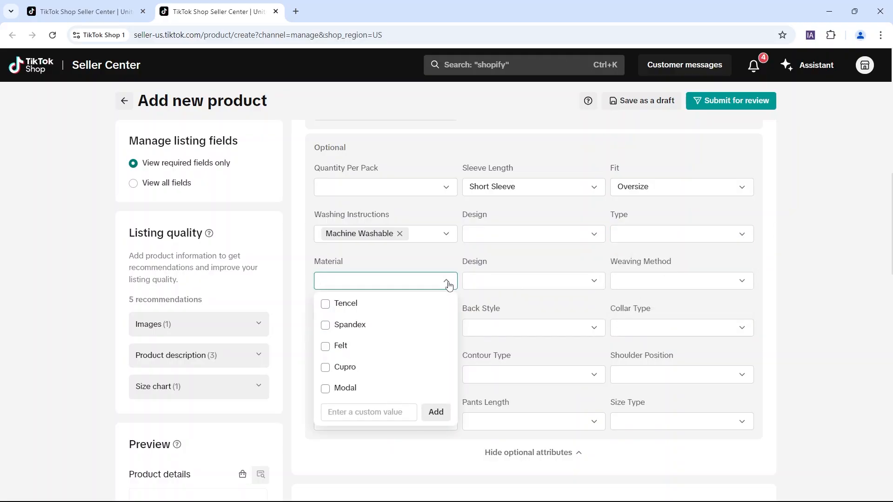
pyautogui.click(595, 283)
pyautogui.click(745, 283)
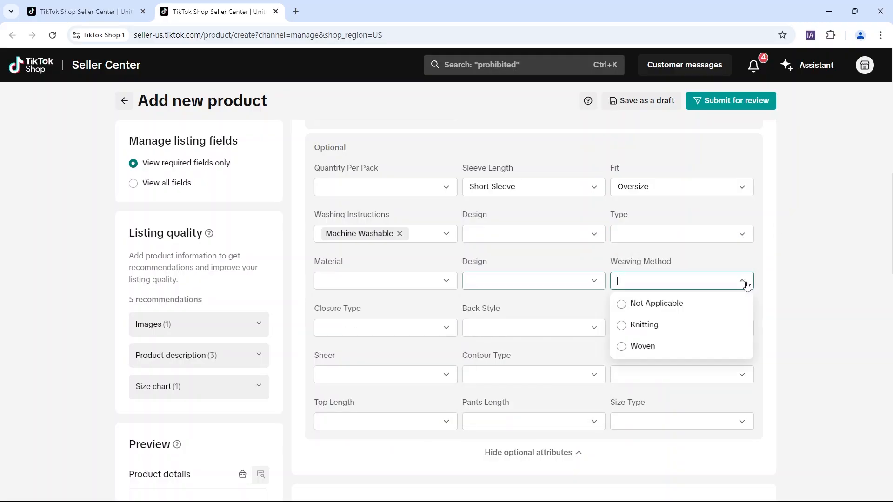
pyautogui.click(441, 330)
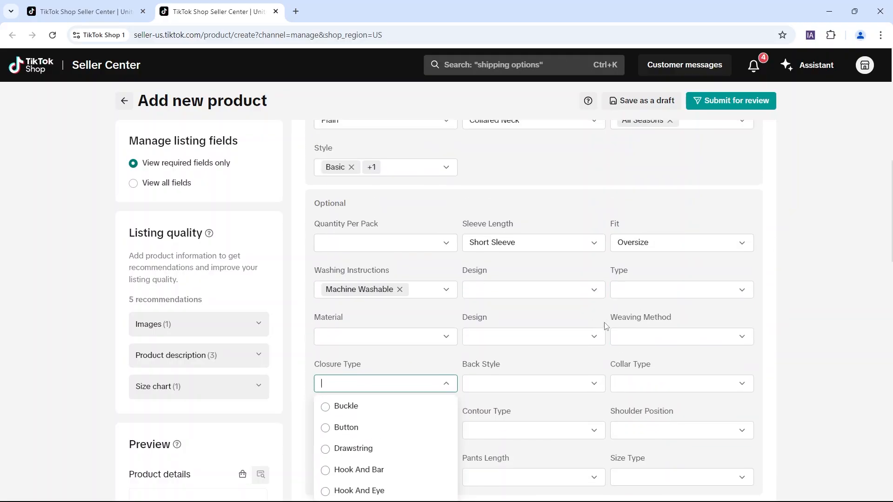
# Step: Set Shoulder Position to Straight Shoulder, leave Top Length empty, and collapse the optional attributes
pyautogui.click(744, 375)
pyautogui.click(744, 339)
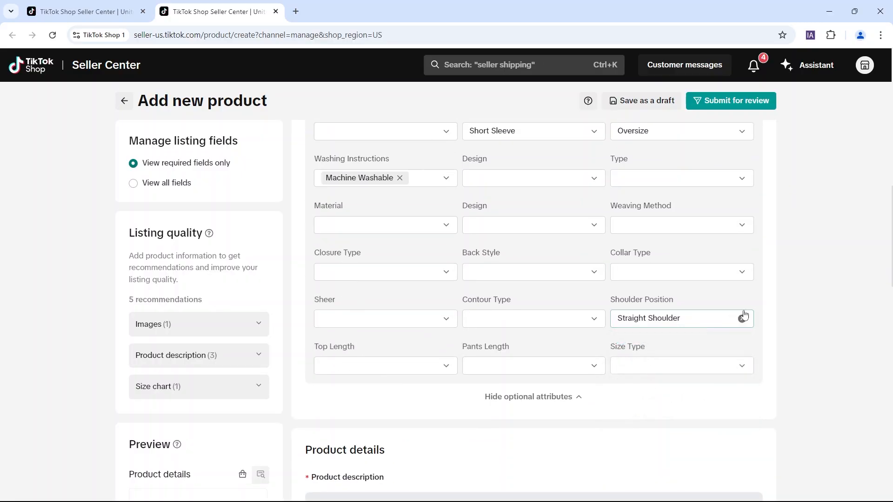
pyautogui.scroll(-1, 742, 302)
pyautogui.click(446, 311)
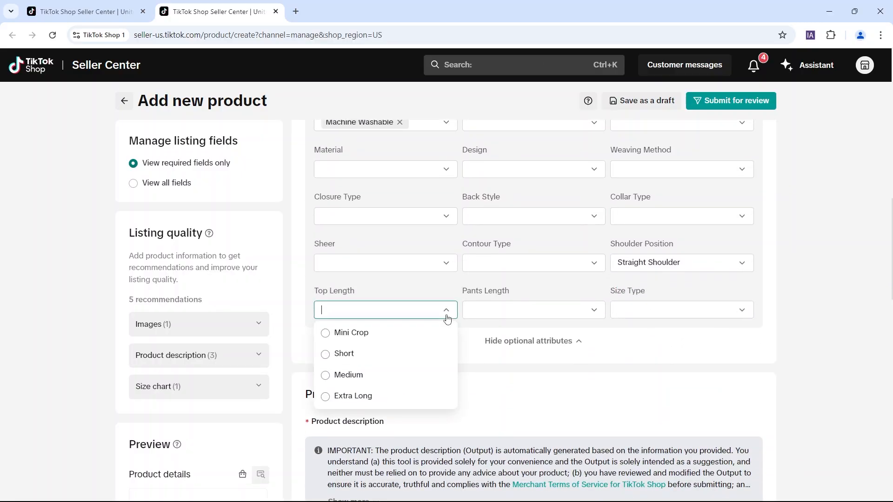
pyautogui.click(556, 338)
# Step: Read through the suggested product description in the Product description generator
pyautogui.scroll(-4, 744, 289)
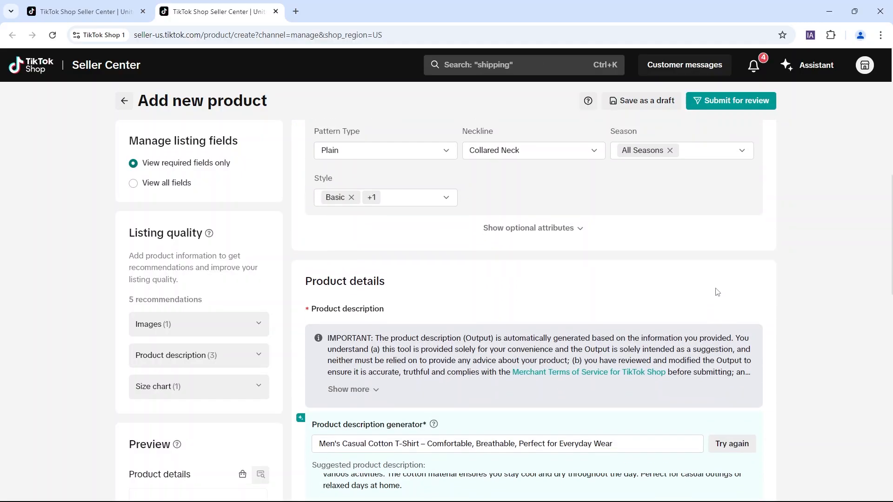
pyautogui.scroll(-1, 743, 306)
pyautogui.scroll(2, 737, 304)
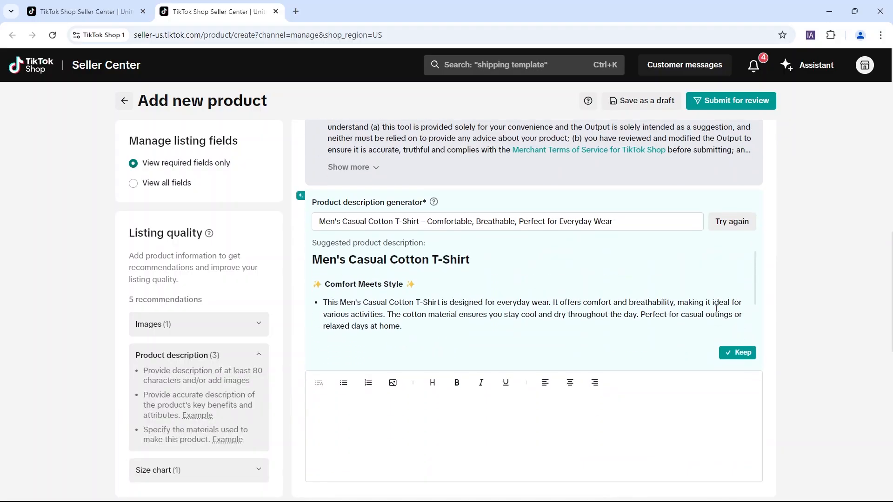
pyautogui.scroll(-3, 511, 289)
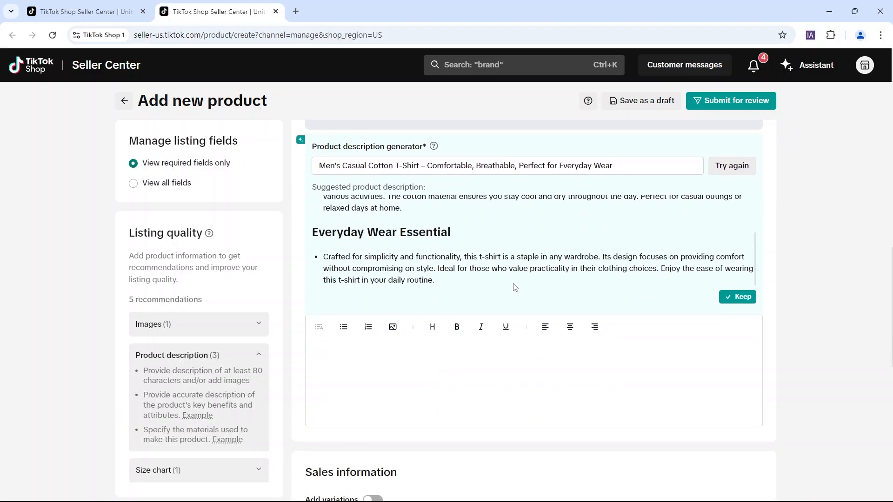
pyautogui.scroll(3, 514, 287)
# Step: Insert the local pictures image and 617C2FAPSLL._AC_SX569_ into the product description
pyautogui.scroll(-4, 754, 253)
pyautogui.click(384, 238)
pyautogui.click(393, 215)
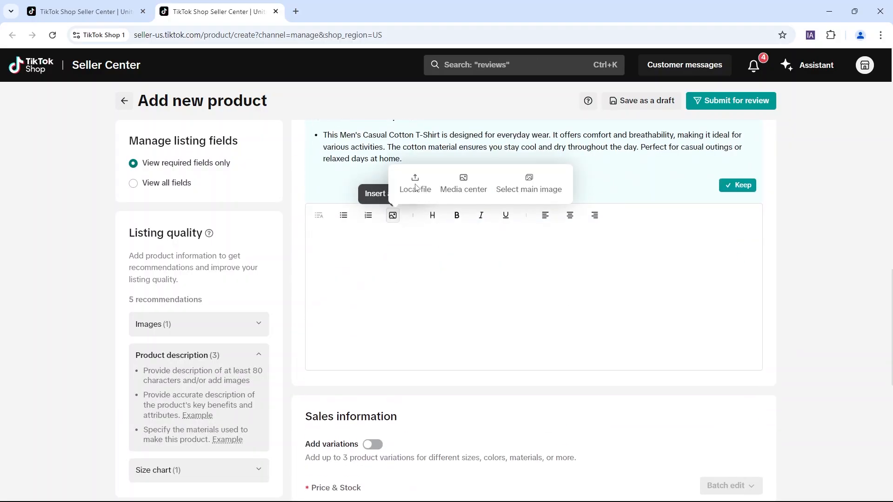
pyautogui.click(416, 186)
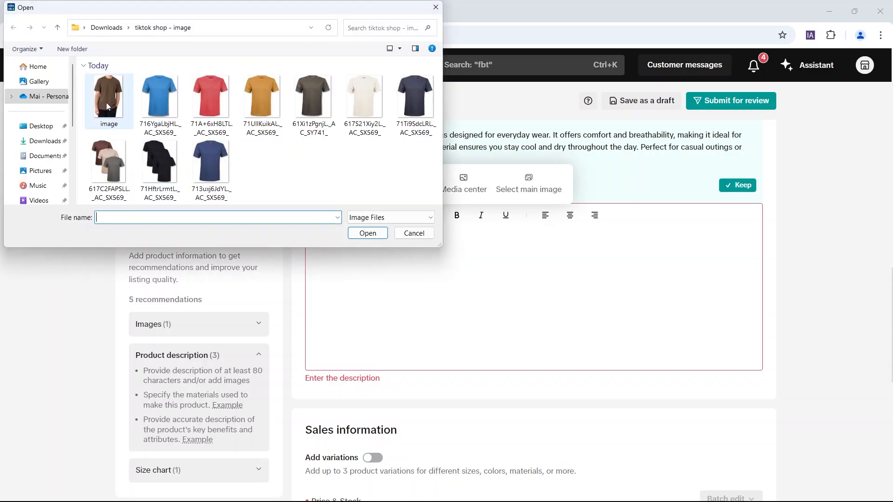
pyautogui.click(107, 106)
pyautogui.keyDown('ctrl'); pyautogui.click(112, 167); pyautogui.keyUp('ctrl')
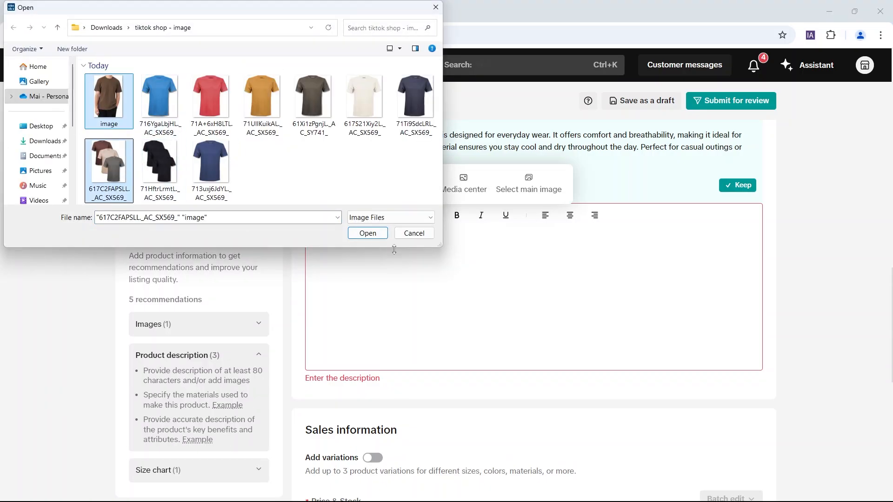
pyautogui.click(367, 233)
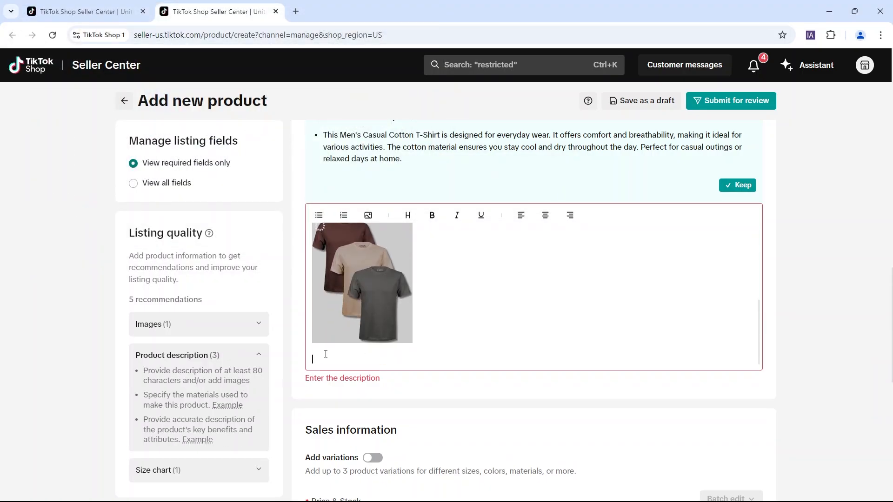
# Step: Paste the prepared T-shirt description text below the inserted images and make its opening line bold
pyautogui.hotkey('ctrl', 'v')
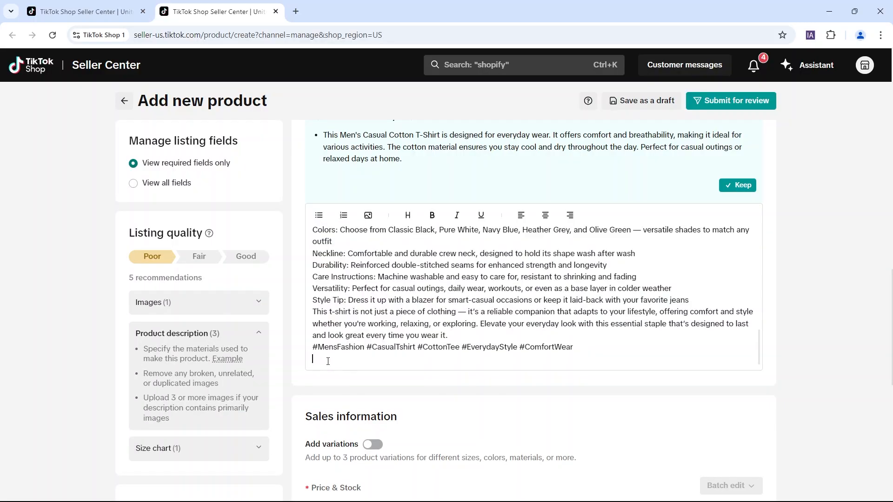
pyautogui.scroll(5, 332, 335)
pyautogui.moveTo(313, 312); pyautogui.dragTo(605, 312)
pyautogui.hotkey('ctrl', 'b')
pyautogui.click(325, 336)
# Step: Make the "Key Features:" heading in the product description bold
pyautogui.scroll(-1, 409, 328)
pyautogui.moveTo(360, 338); pyautogui.dragTo(306, 342)
pyautogui.hotkey('ctrl', 'b')
pyautogui.scroll(-1, 321, 316)
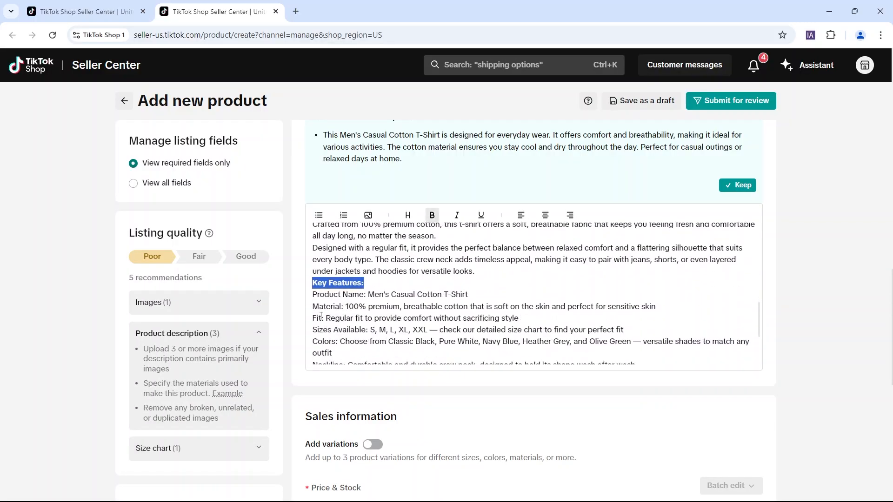
# Step: Turn the lines under "Key Features:", from Product Name through Style Tip, into a bulleted list
pyautogui.click(316, 305)
pyautogui.scroll(-2, 316, 305)
pyautogui.moveTo(356, 300); pyautogui.dragTo(333, 226)
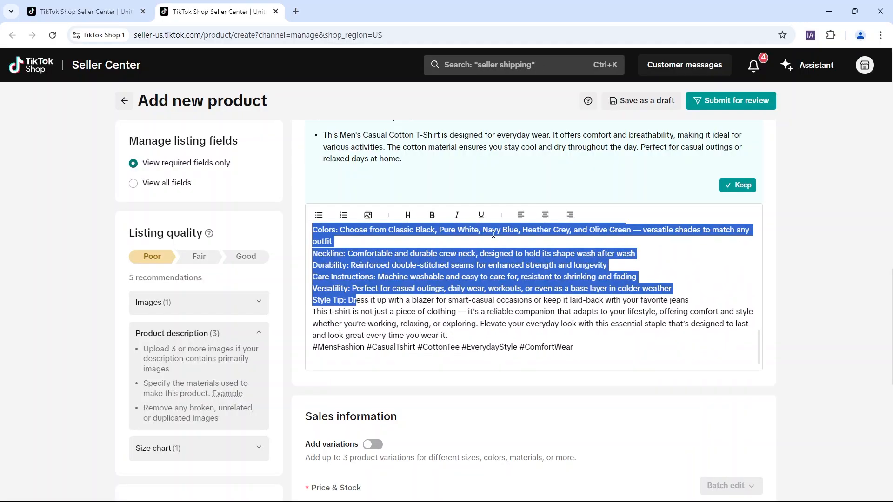
pyautogui.click(318, 215)
pyautogui.scroll(3, 354, 279)
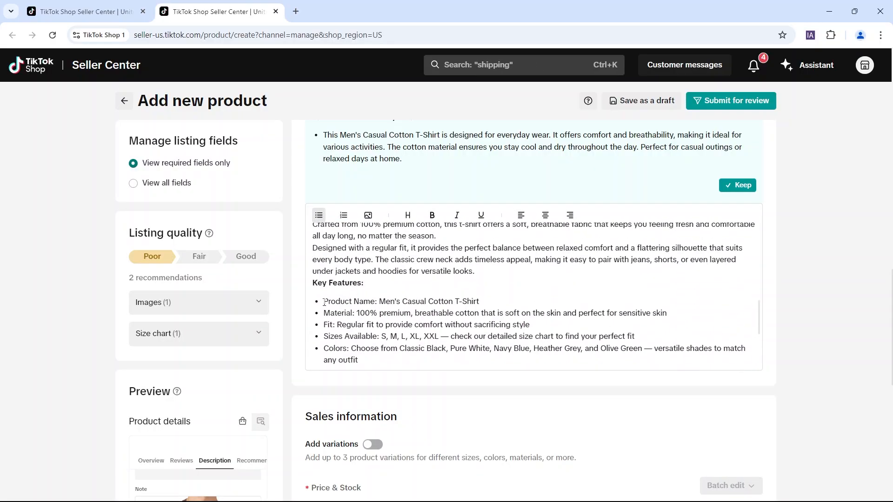
# Step: Make the Product Name, Material, Fit, Sizes Available, Colors and Neckline labels in the bulleted list bold
pyautogui.moveTo(323, 301); pyautogui.dragTo(345, 296)
pyautogui.hotkey('ctrl', 'b')
pyautogui.hotkey('ctrl', 'b')
pyautogui.hotkey('ctrl', 'b')
pyautogui.hotkey('ctrl', 'b')
pyautogui.scroll(-1, 335, 325)
pyautogui.hotkey('ctrl', 'b')
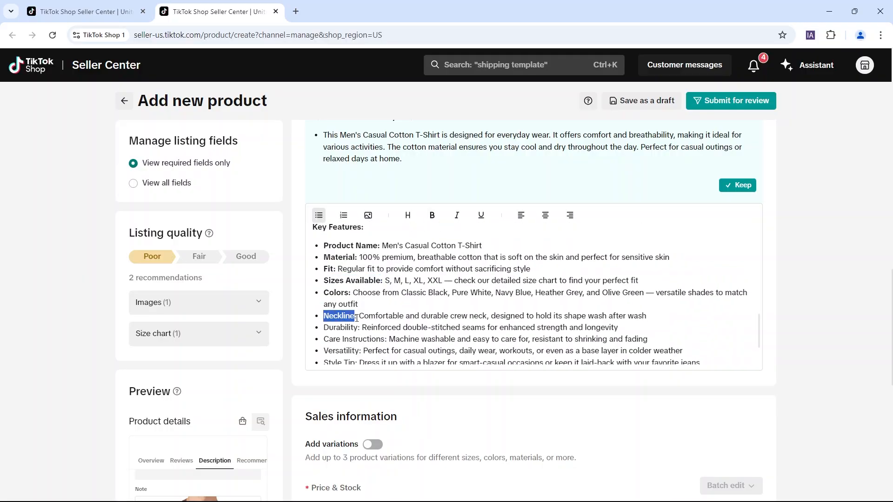
pyautogui.hotkey('ctrl', 'b')
pyautogui.hotkey('ctrl', 'b')
# Step: Make the Durability, Care Instructions, Versatility and Style Tip labels in the bulleted list bold
pyautogui.moveTo(324, 327); pyautogui.dragTo(386, 339)
pyautogui.click(324, 350)
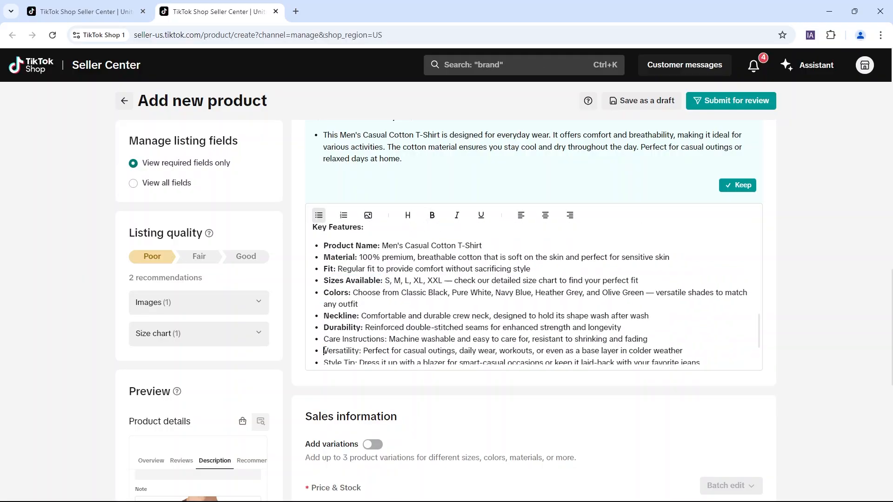
pyautogui.moveTo(324, 350); pyautogui.dragTo(360, 351)
pyautogui.hotkey('ctrl', 'b')
pyautogui.moveTo(324, 339); pyautogui.dragTo(391, 340)
pyautogui.hotkey('ctrl', 'b')
pyautogui.scroll(-1, 390, 340)
pyautogui.moveTo(324, 307); pyautogui.dragTo(359, 307)
pyautogui.hotkey('ctrl', 'b')
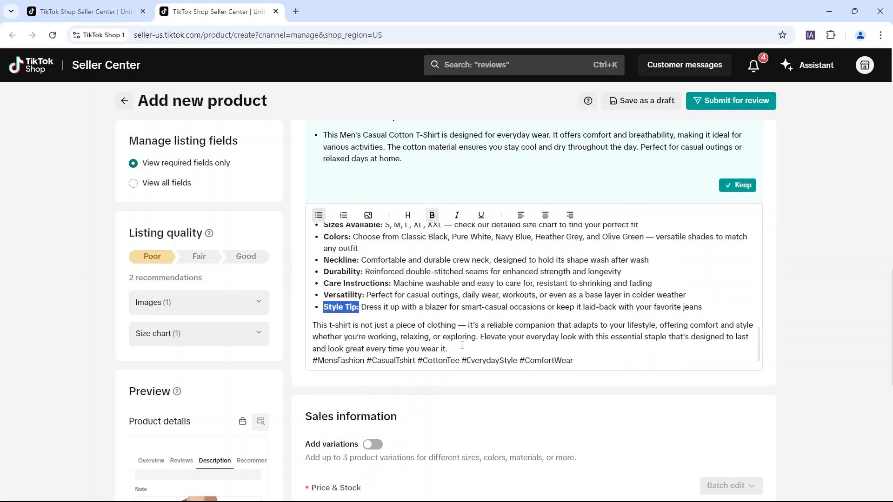
# Step: Enable product variations in the sales information and set the variation name to Size
pyautogui.scroll(-2, 462, 346)
pyautogui.click(582, 290)
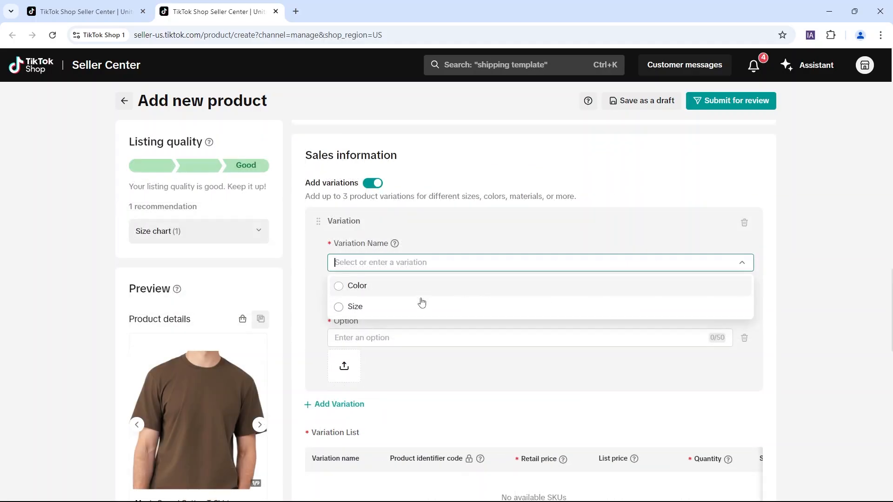
pyautogui.click(420, 305)
# Step: Add the options S, M, L, XL and XXL to the Size variation
pyautogui.click(382, 332)
pyautogui.scroll(-1, 455, 302)
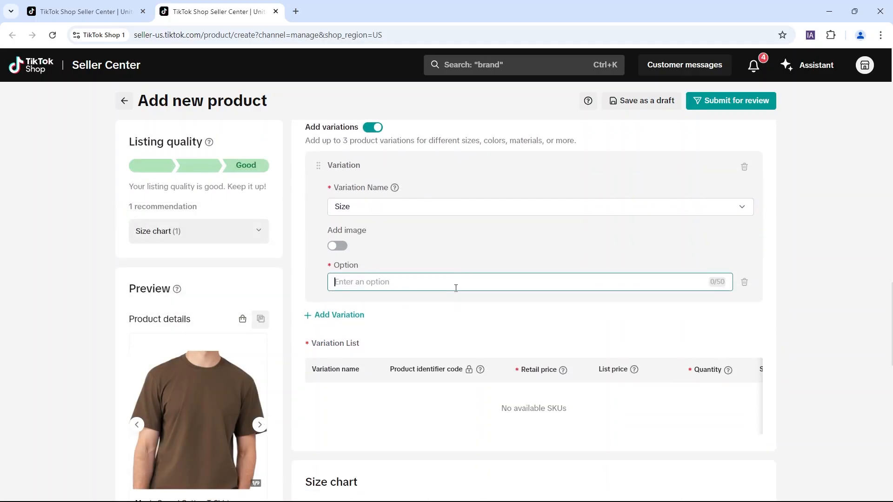
pyautogui.write('S')
pyautogui.click(378, 307)
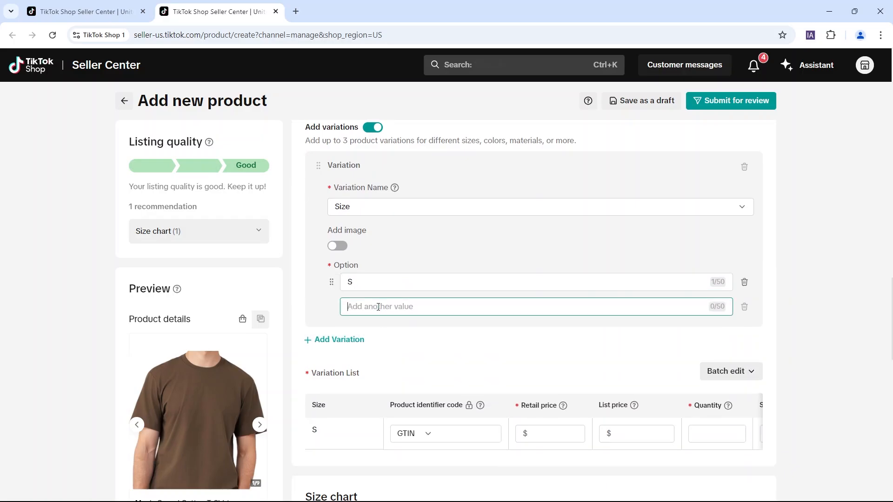
pyautogui.write('M')
pyautogui.click(356, 333)
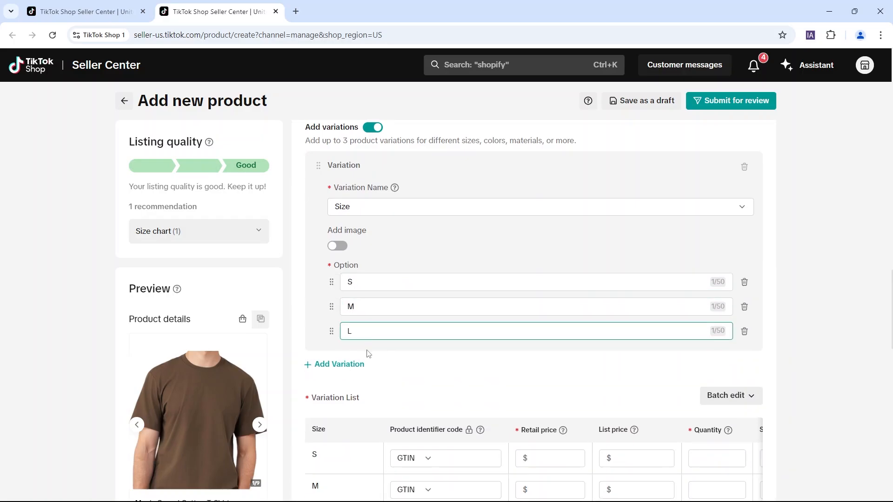
pyautogui.write('L')
pyautogui.click(369, 354)
pyautogui.click(366, 354)
pyautogui.write('XL')
pyautogui.click(376, 377)
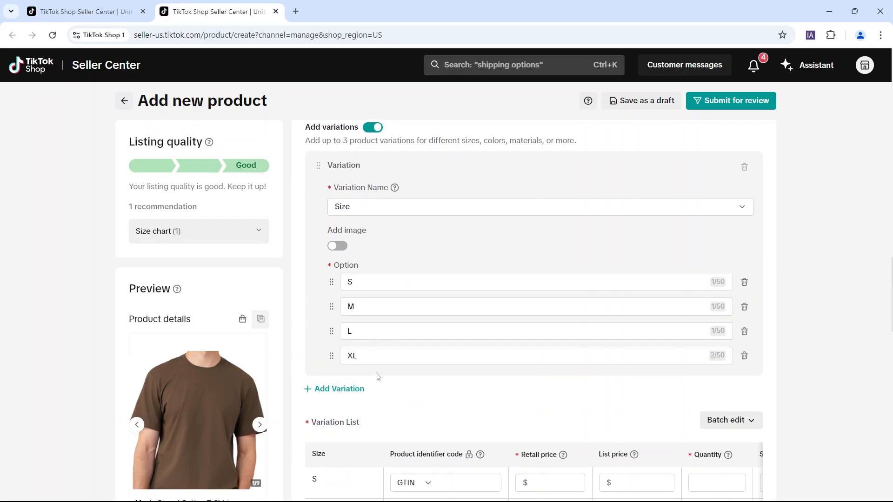
pyautogui.write('XXL')
# Step: Set the retail price of all five sizes, S through XXL, to $16.99 in the variation list
pyautogui.scroll(-3, 374, 395)
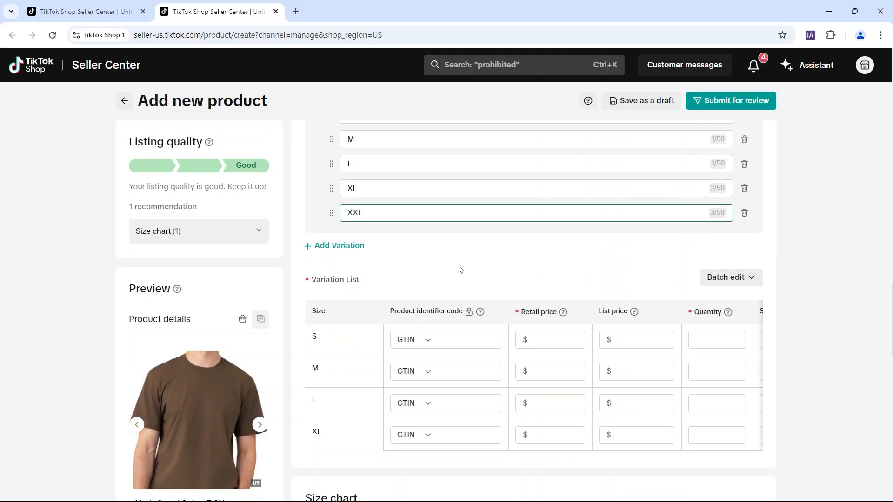
pyautogui.click(543, 341)
pyautogui.write('16.99')
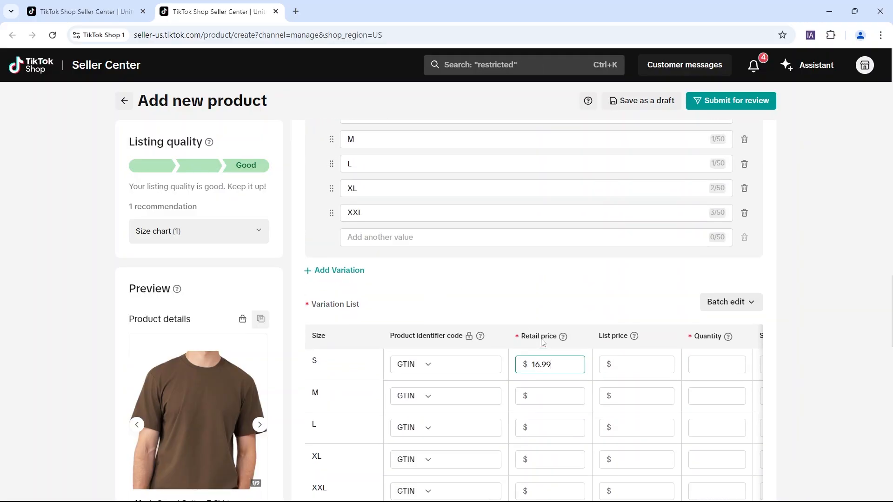
pyautogui.click(536, 399)
pyautogui.write('16.99')
pyautogui.scroll(-2, 539, 372)
pyautogui.click(549, 316)
pyautogui.write('16.99')
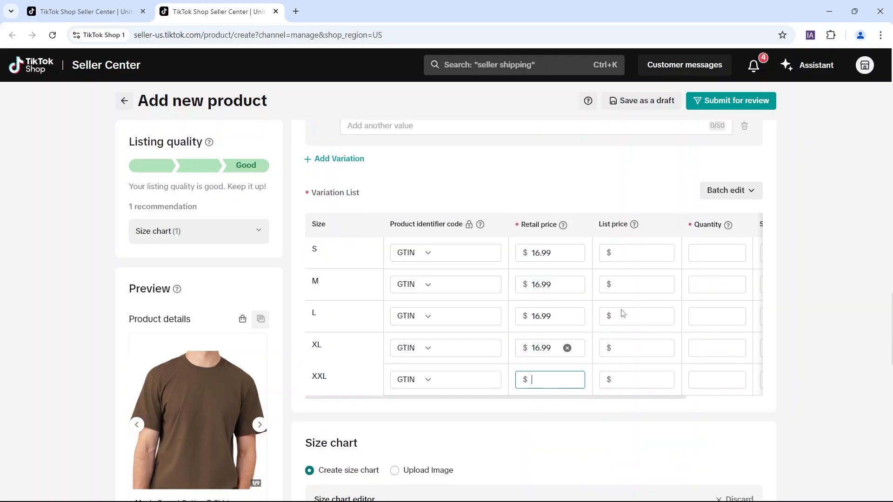
# Step: Set the quantity of every size, S through XXL, to 50 in the variation list
pyautogui.hotkey('ctrl', 's')
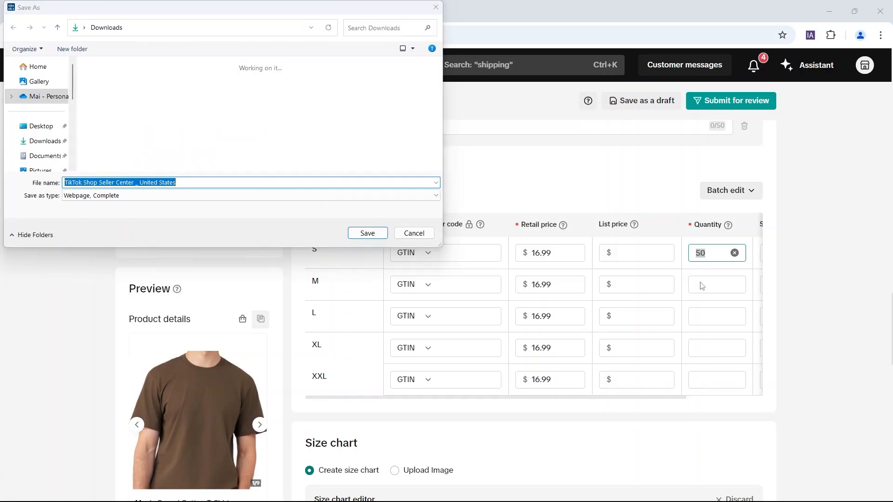
pyautogui.press('Escape')
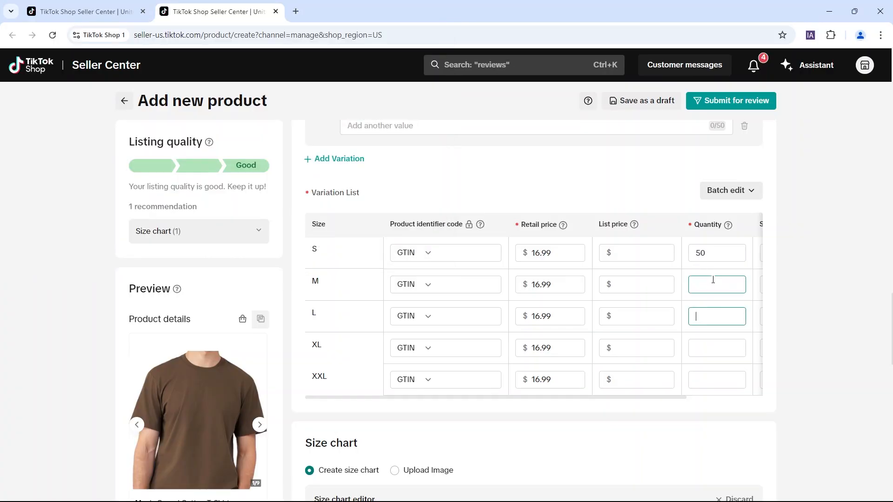
pyautogui.click(701, 342)
pyautogui.write('50')
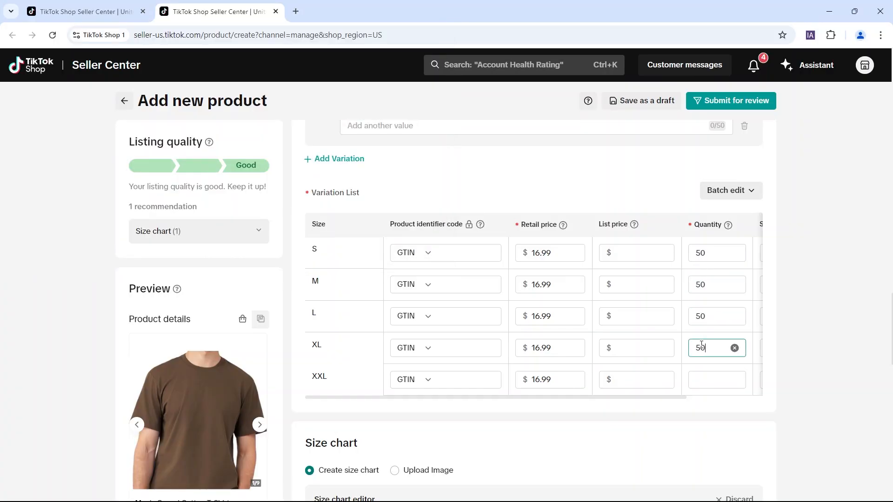
pyautogui.click(704, 378)
pyautogui.write('50')
pyautogui.hscroll(2, 604, 372)
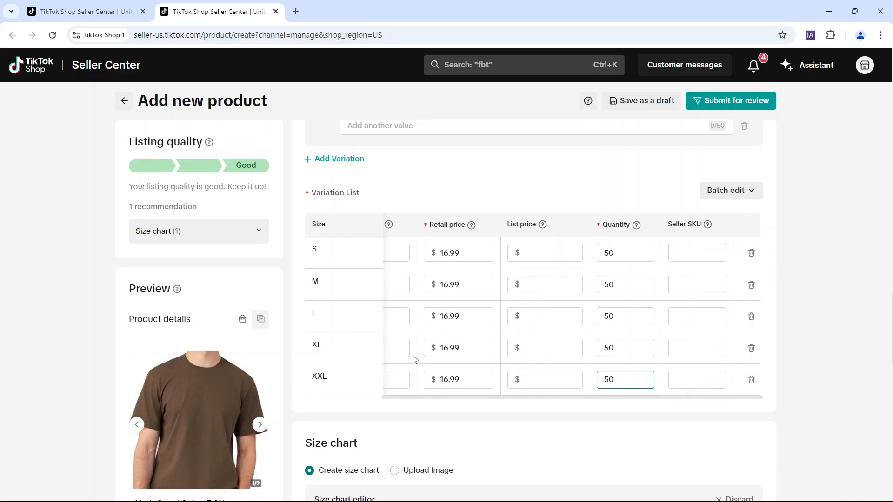
# Step: Switch the size chart to an uploaded image and upload the size chart picture from the Downloads folder
pyautogui.scroll(-3, 442, 358)
pyautogui.scroll(-1, 462, 356)
pyautogui.click(423, 248)
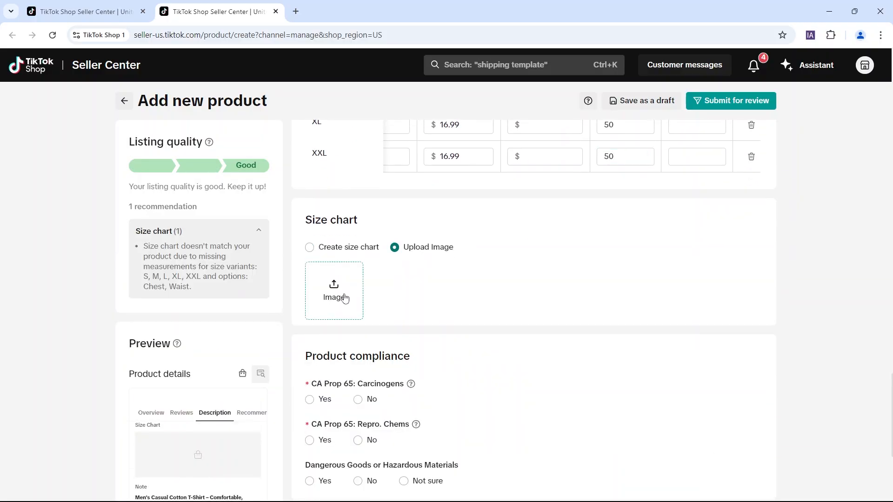
pyautogui.moveTo(335, 300)
pyautogui.click(332, 233)
pyautogui.click(106, 28)
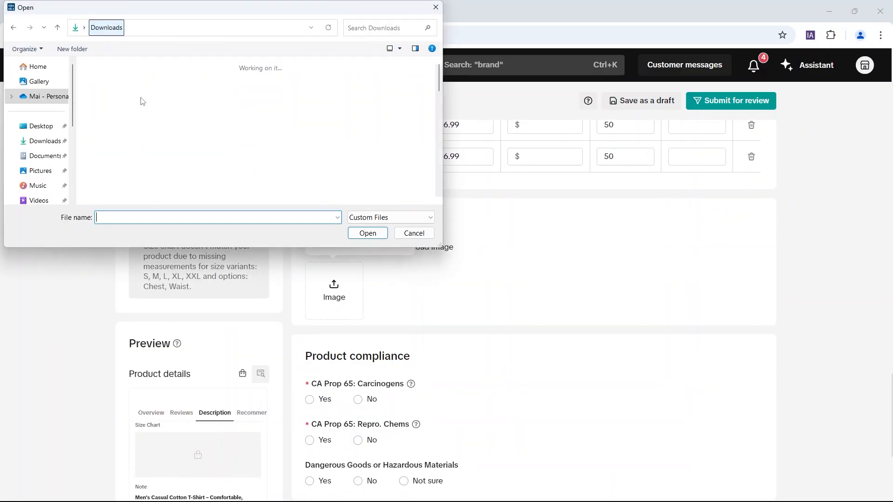
pyautogui.click(158, 111)
pyautogui.doubleClick(158, 111)
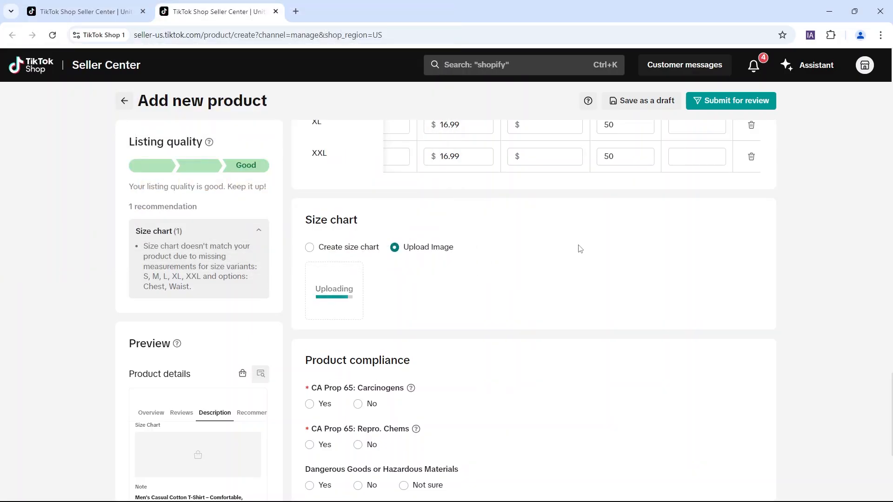
# Step: Answer No for CA Prop 65: Carcinogens, CA Prop 65: Repro. Chems and Dangerous Goods or Hazardous Materials
pyautogui.scroll(-5, 773, 245)
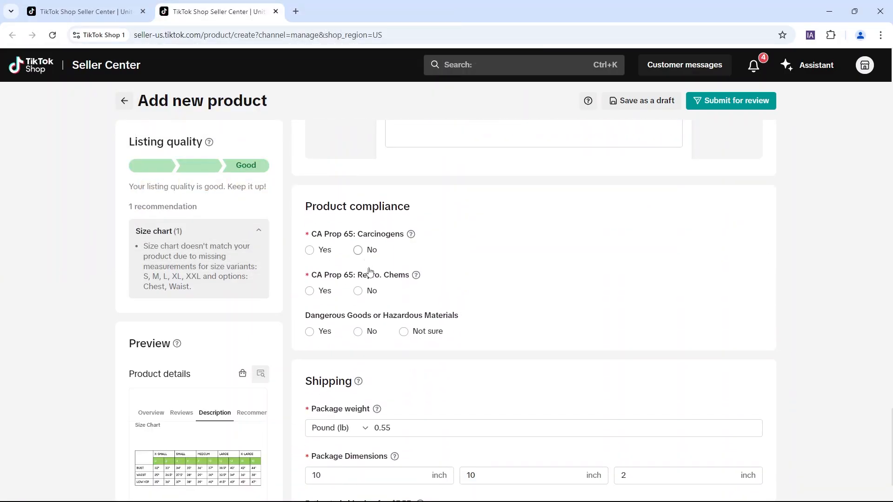
pyautogui.click(358, 250)
pyautogui.click(358, 290)
pyautogui.click(357, 331)
pyautogui.scroll(-2, 544, 279)
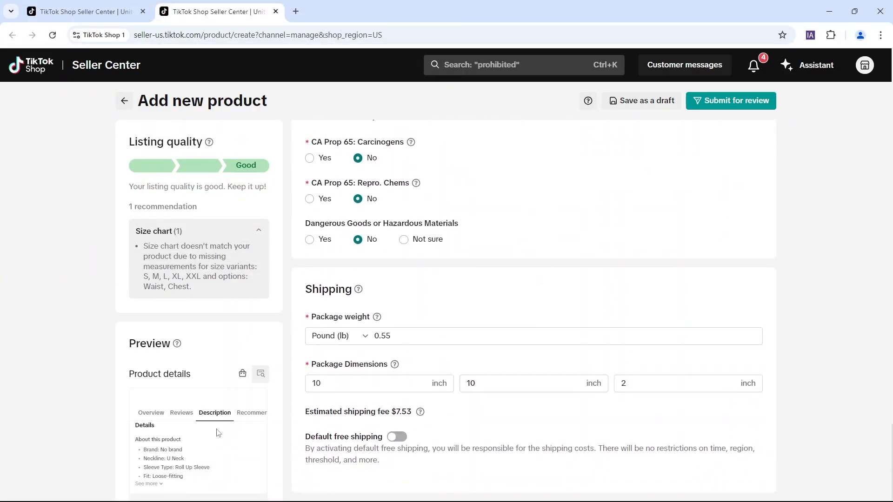
# Step: Check the product preview, submit the T-shirt listing for review and go to the product management page
pyautogui.scroll(-10, 256, 325)
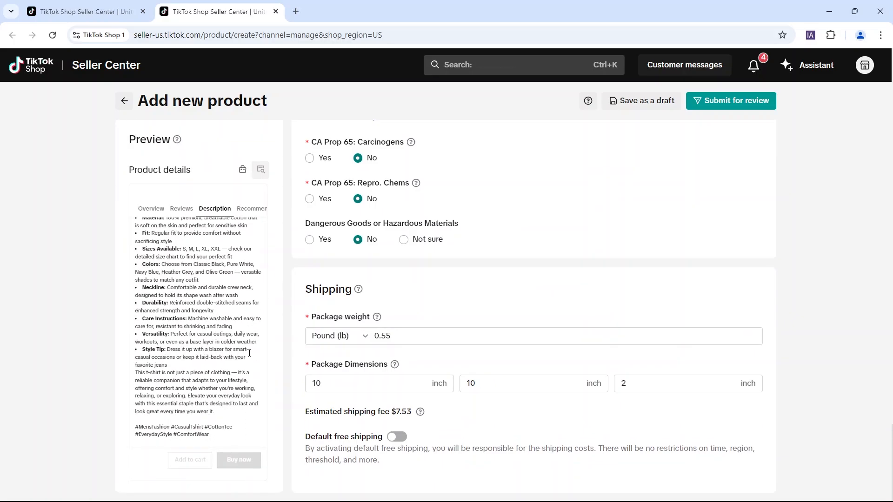
pyautogui.scroll(10, 249, 353)
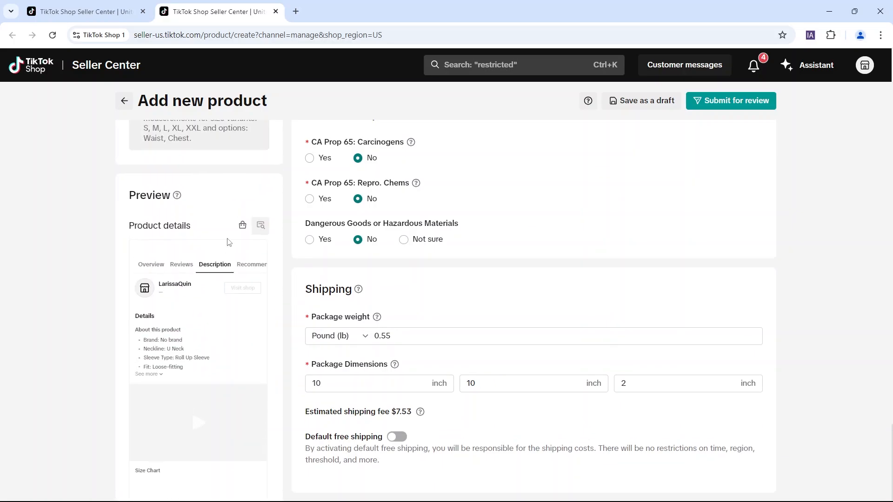
pyautogui.scroll(3, 228, 242)
pyautogui.scroll(5, 775, 239)
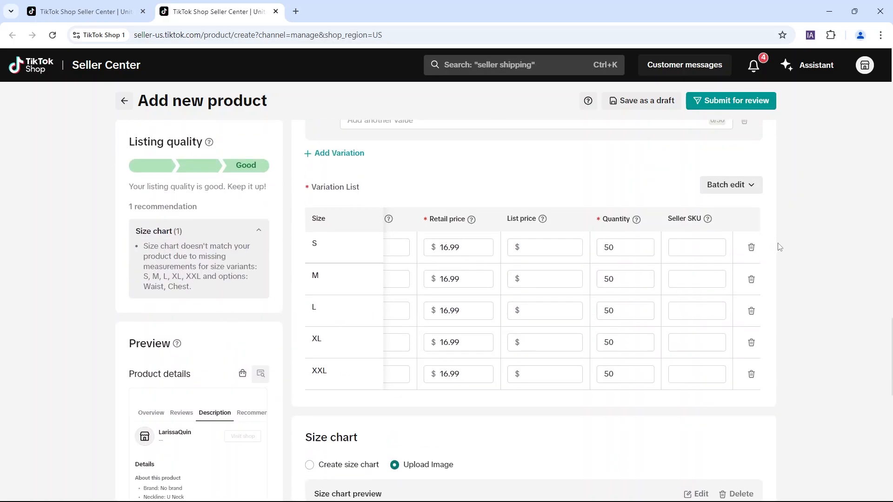
pyautogui.scroll(20, 779, 246)
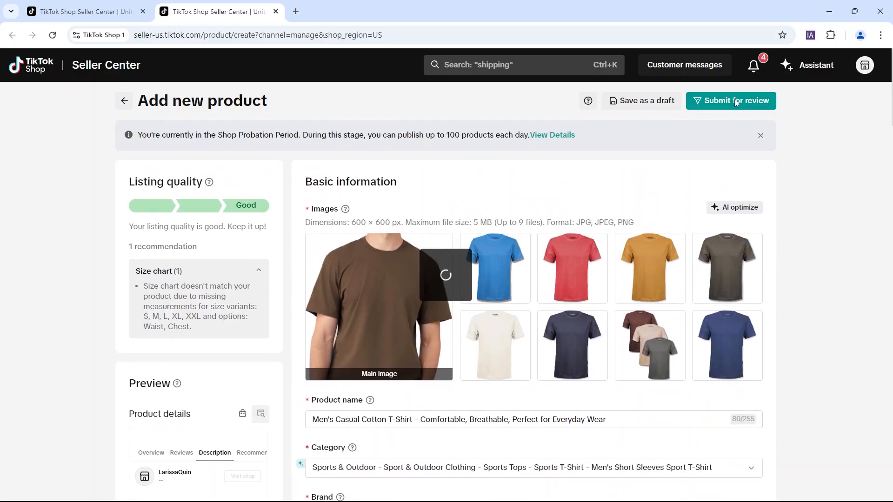
pyautogui.click(734, 101)
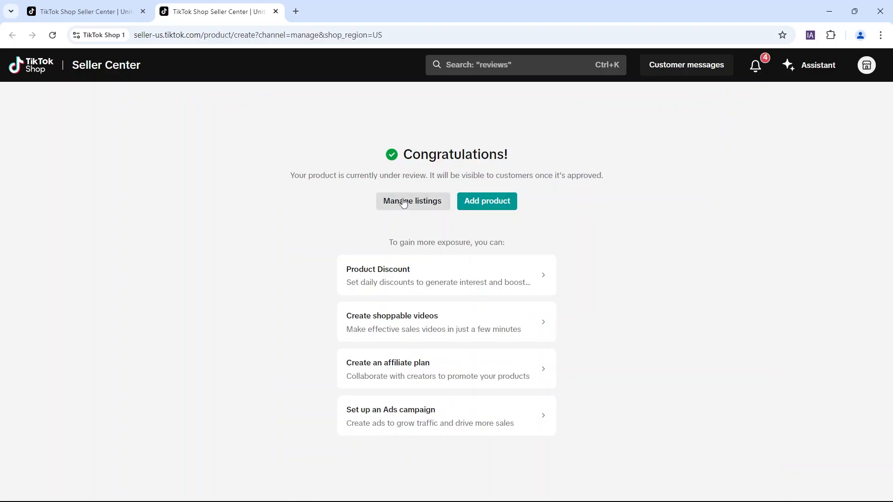
pyautogui.click(404, 199)
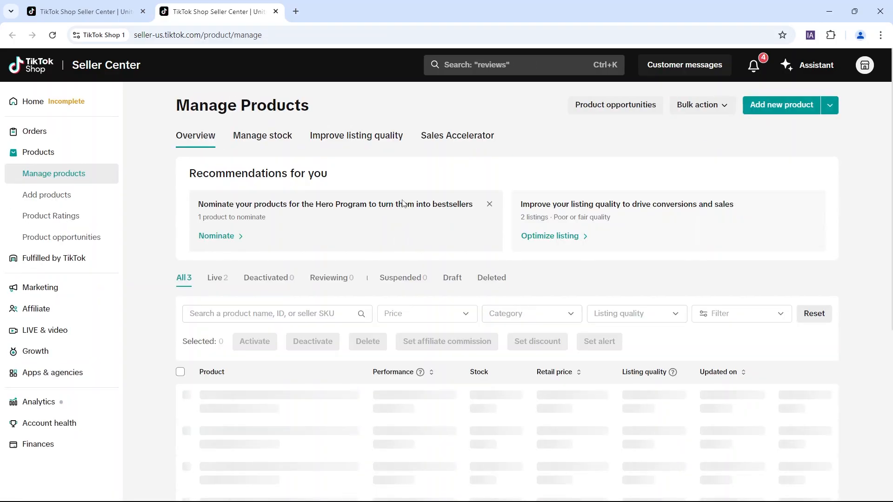
# Step: Start a bulk listing, search the categories for "men t shirt" and select Menswear & Underwear
pyautogui.click(712, 105)
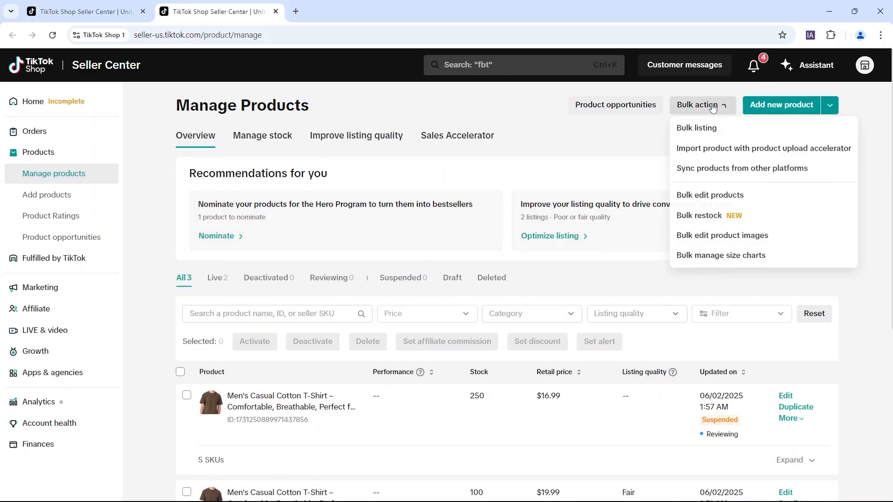
pyautogui.click(706, 132)
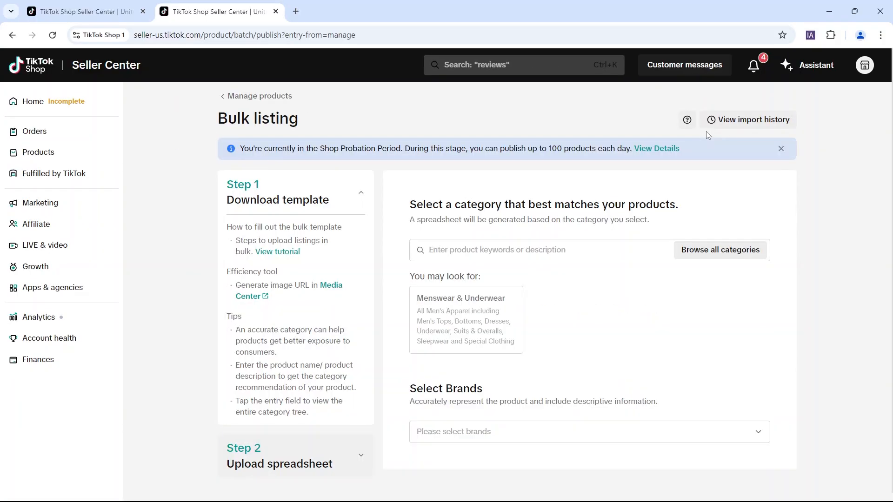
pyautogui.click(546, 250)
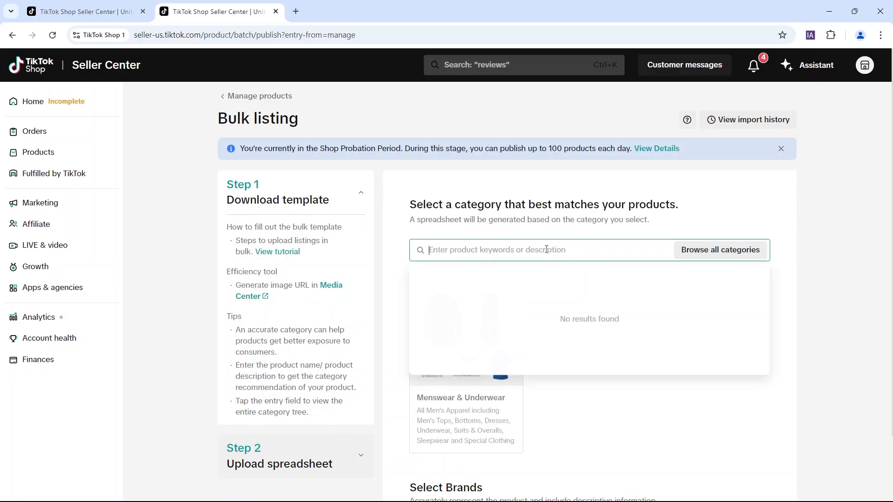
pyautogui.write('men t shirt')
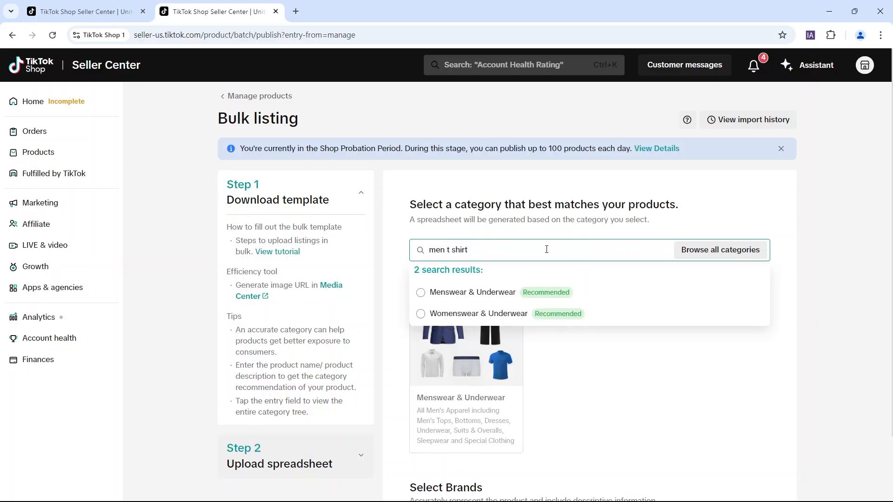
pyautogui.click(469, 293)
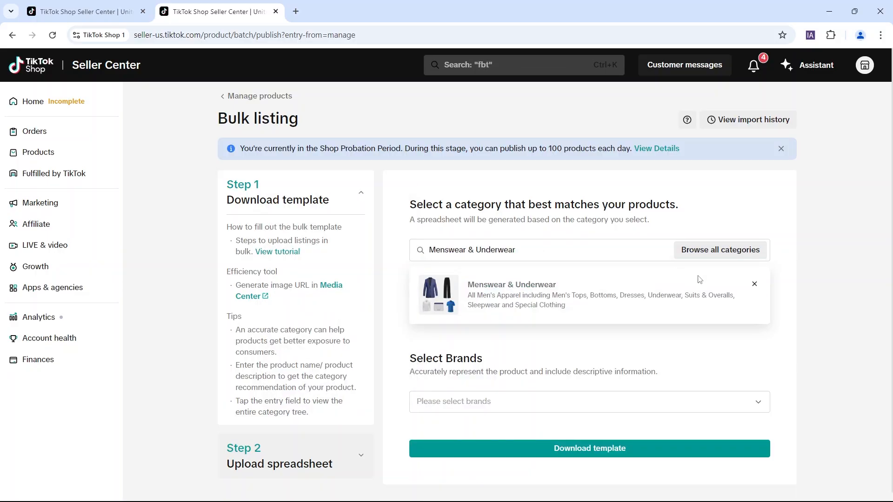
# Step: Choose "No brand" for the Menswear & Underwear bulk listing and download its template
pyautogui.scroll(-1, 429, 385)
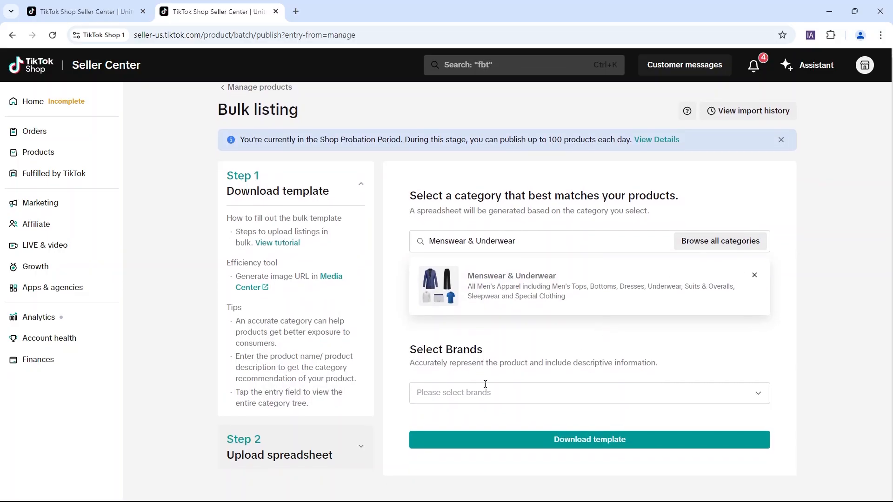
pyautogui.click(670, 392)
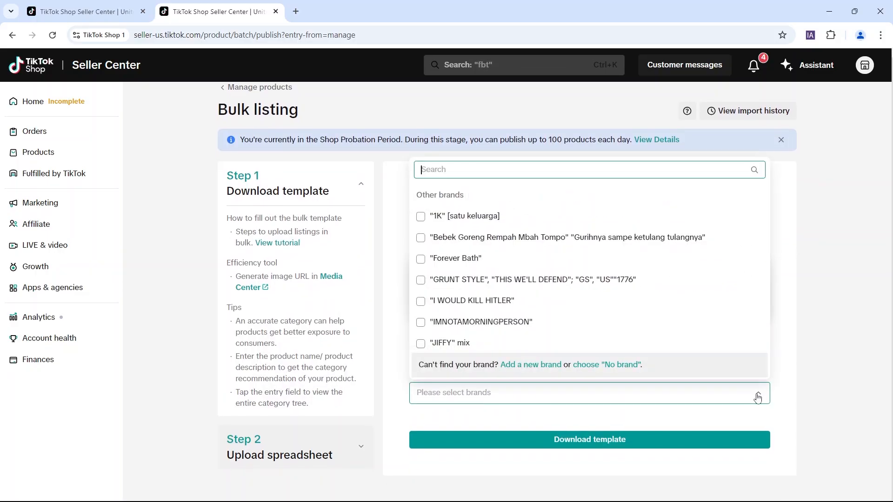
pyautogui.click(623, 366)
pyautogui.click(614, 441)
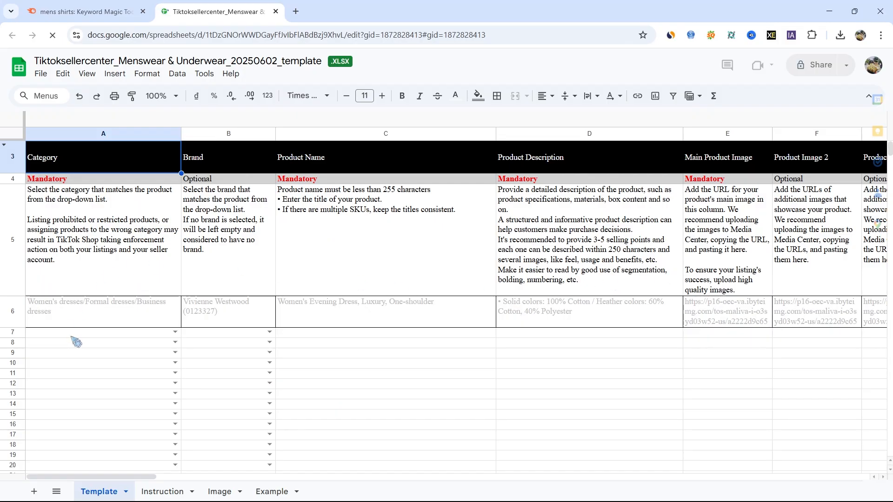
# Step: In the template opened in Google Sheets, read the field requirements on the Instruction sheet and the guidelines on the Image sheet
pyautogui.click(178, 494)
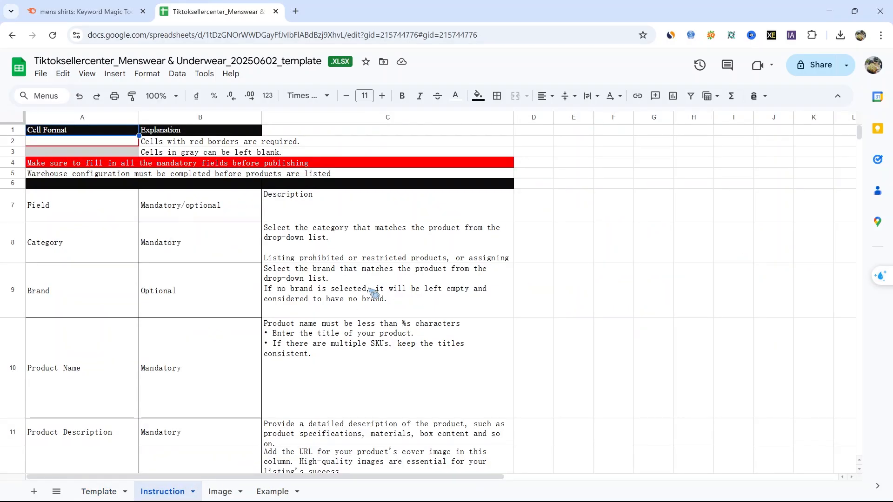
pyautogui.scroll(-8, 373, 293)
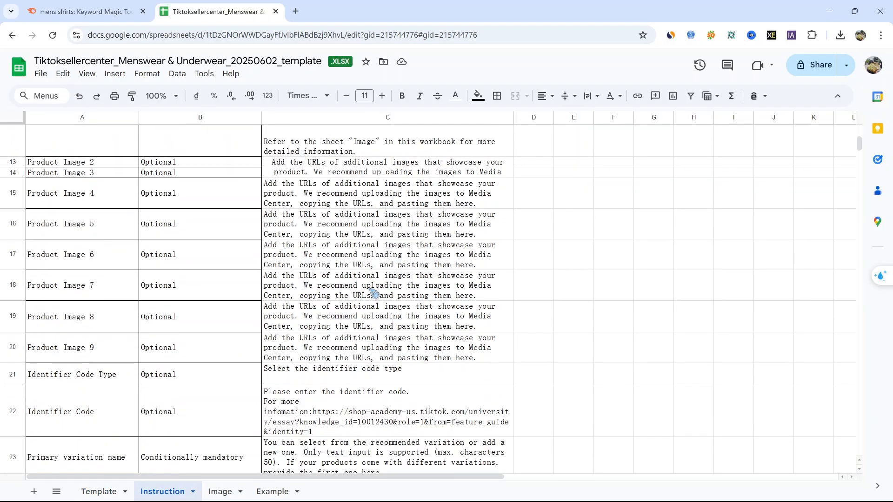
pyautogui.scroll(-20, 373, 293)
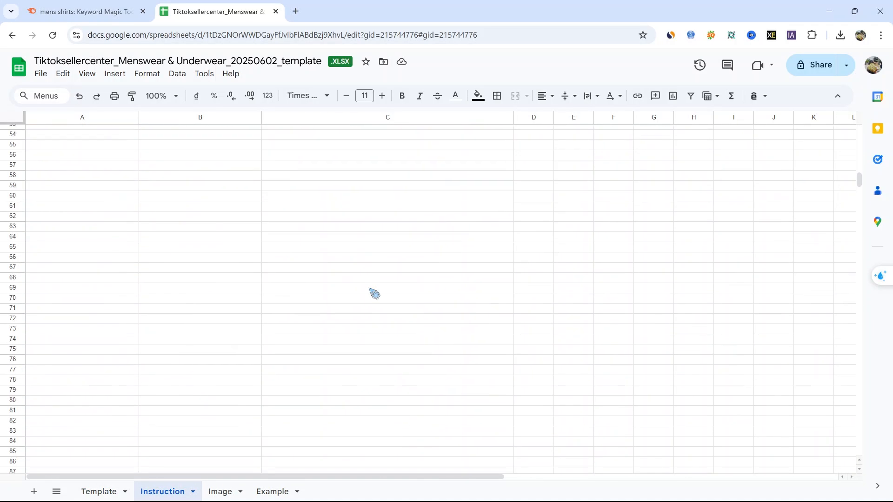
pyautogui.click(220, 491)
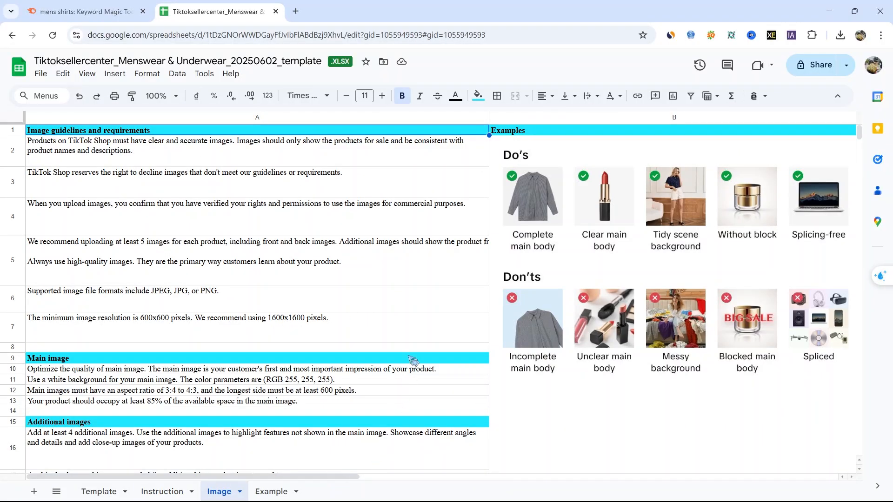
pyautogui.scroll(-3, 375, 380)
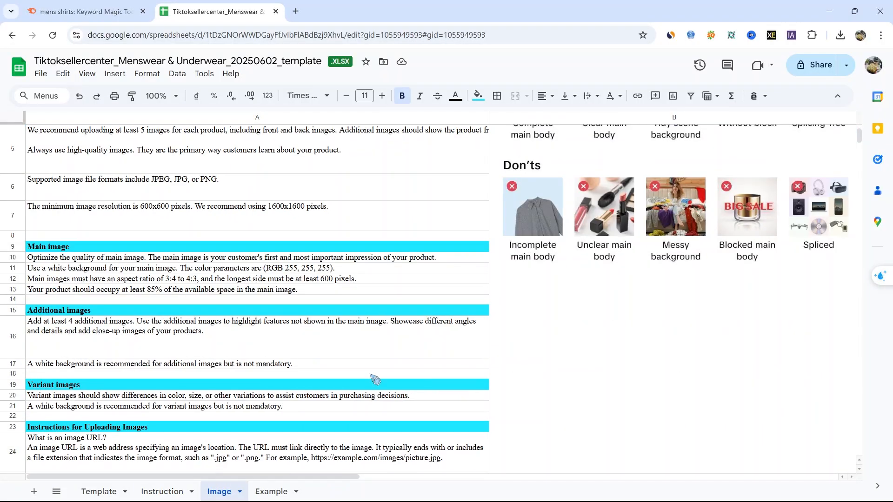
pyautogui.scroll(-10, 377, 374)
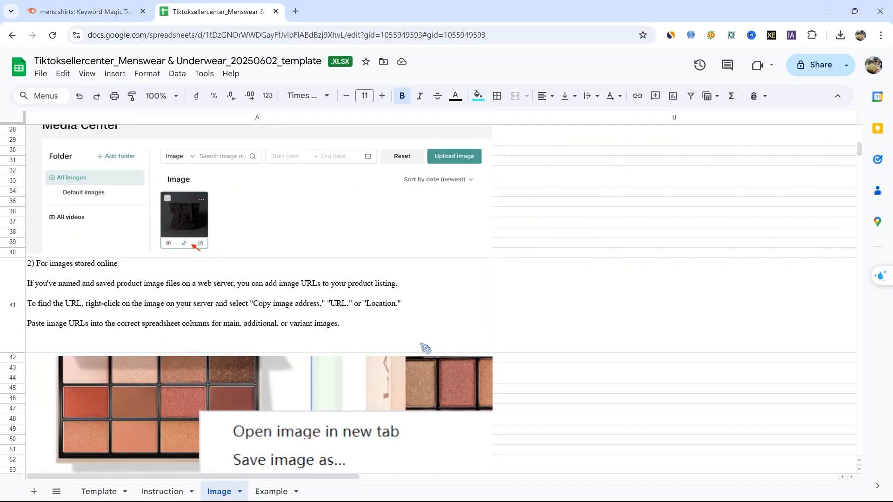
pyautogui.scroll(-8, 423, 348)
pyautogui.scroll(5, 423, 347)
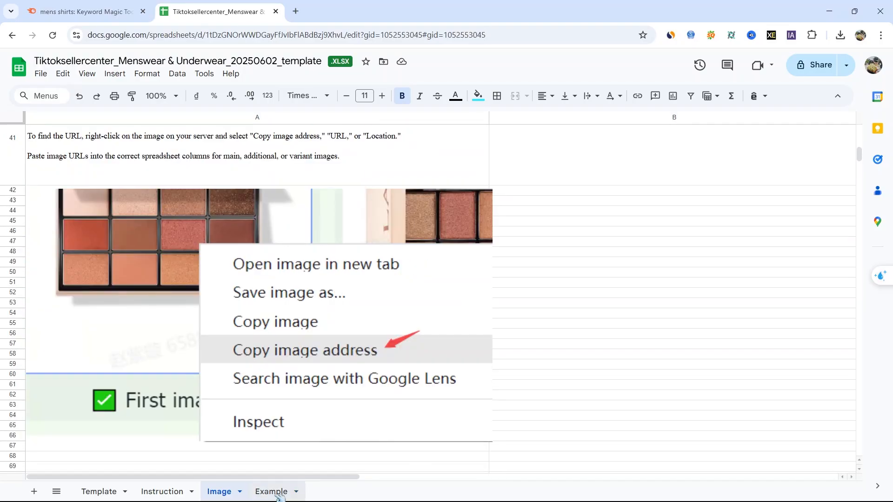
# Step: Examine the sample listings on the Example sheet and review the image URL instructions on the Image sheet
pyautogui.hotkey('ctrl', 'pagedown')
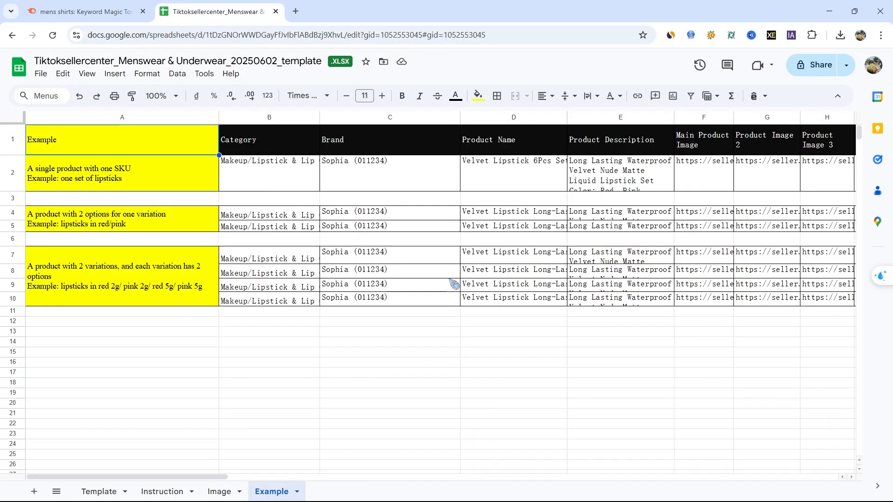
pyautogui.moveTo(208, 476); pyautogui.dragTo(186, 349)
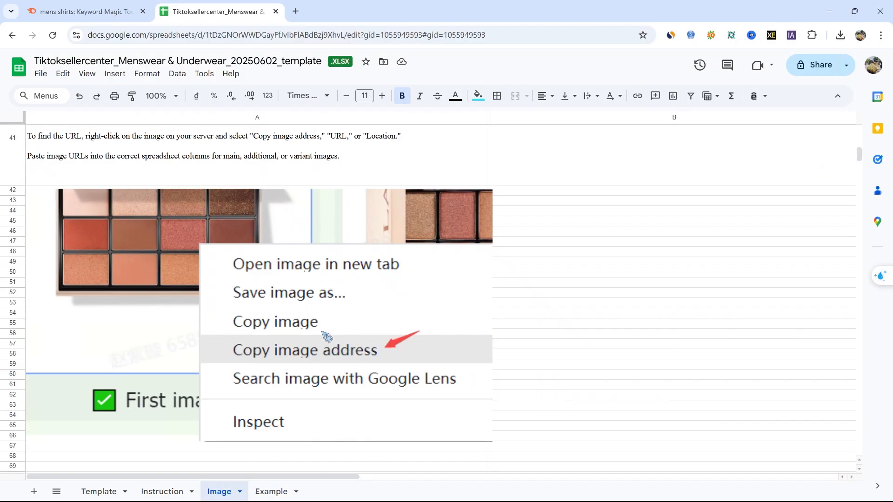
pyautogui.scroll(8, 327, 335)
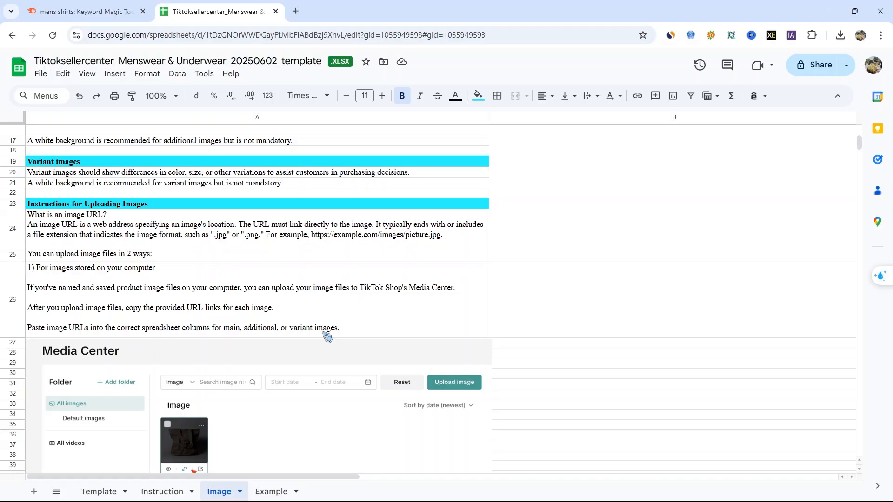
pyautogui.scroll(-4, 327, 335)
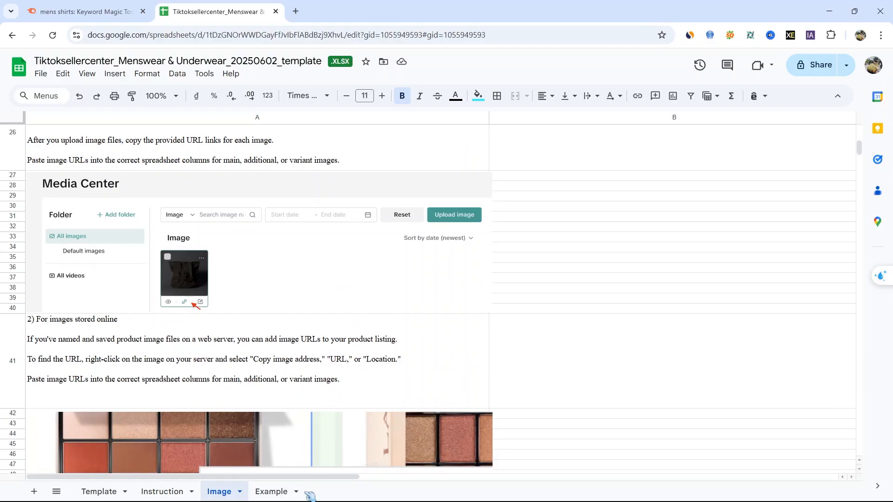
# Step: Switch to the Blogger post editor and copy the image address of the brown T-shirt picture
pyautogui.moveTo(306, 499)
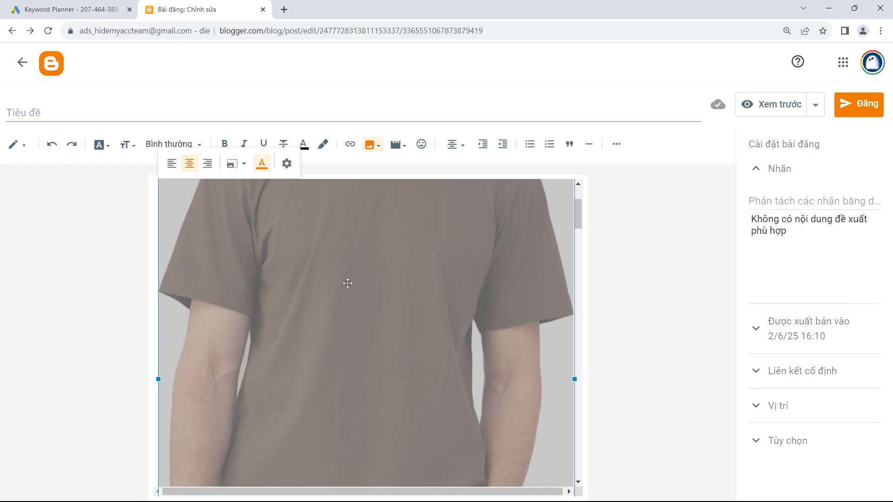
pyautogui.rightClick(330, 276)
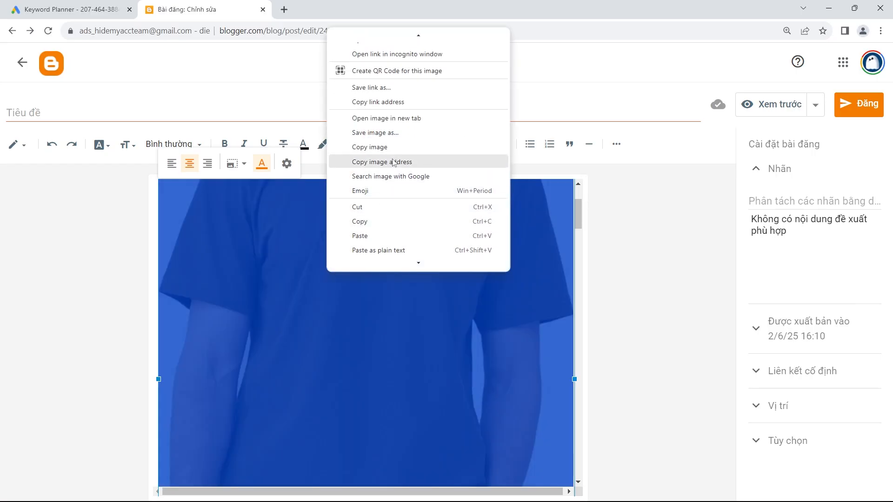
pyautogui.click(397, 164)
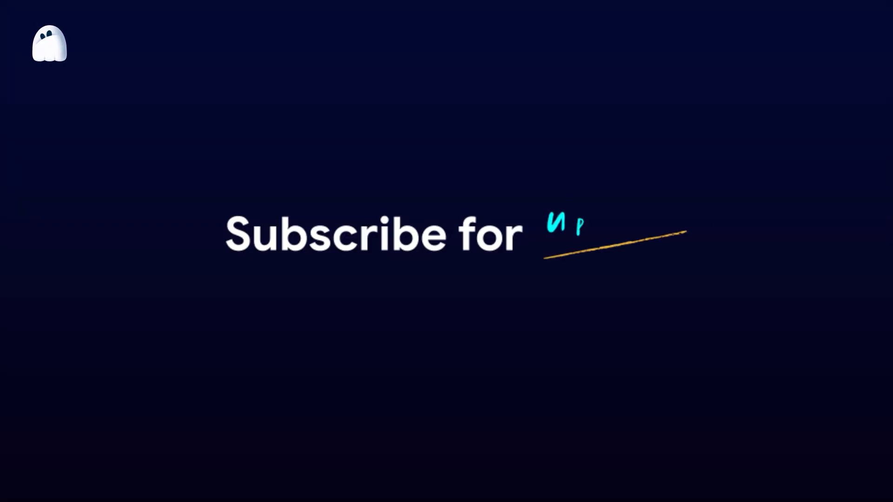